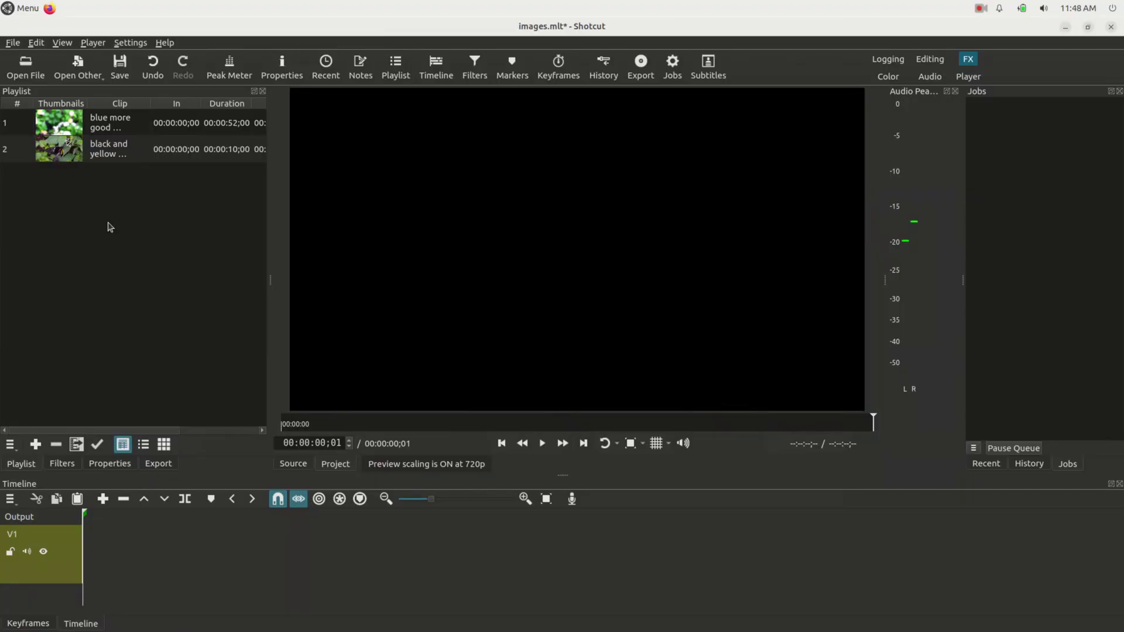
Preview the first butterfly clip, then load the black-and-yellow clip and pause it.
double_click(63, 127)
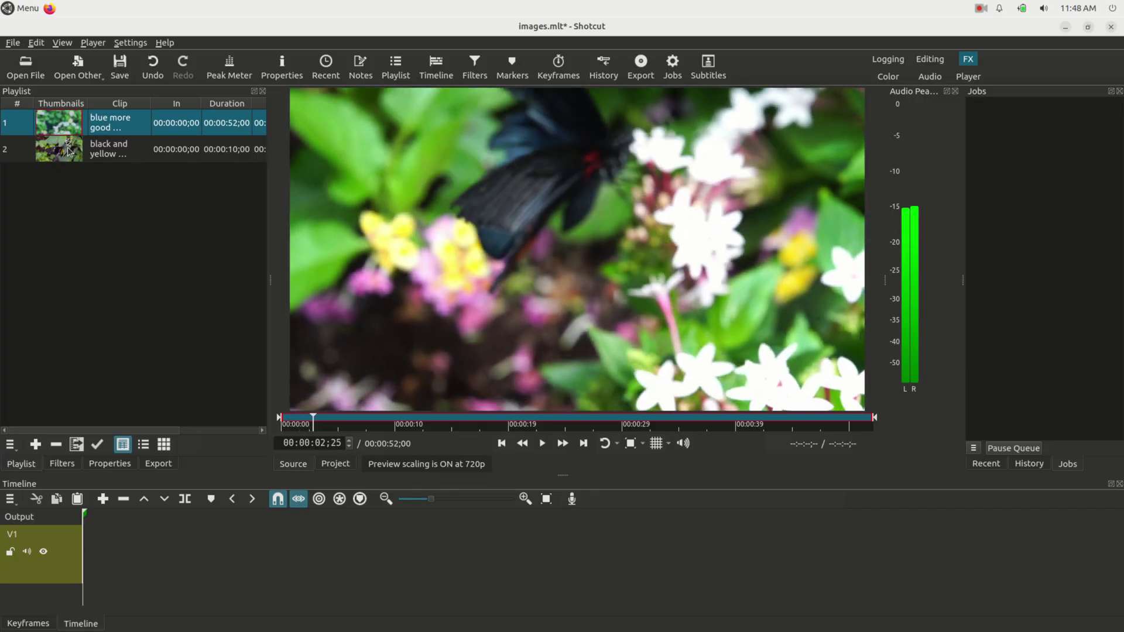
double_click(65, 152)
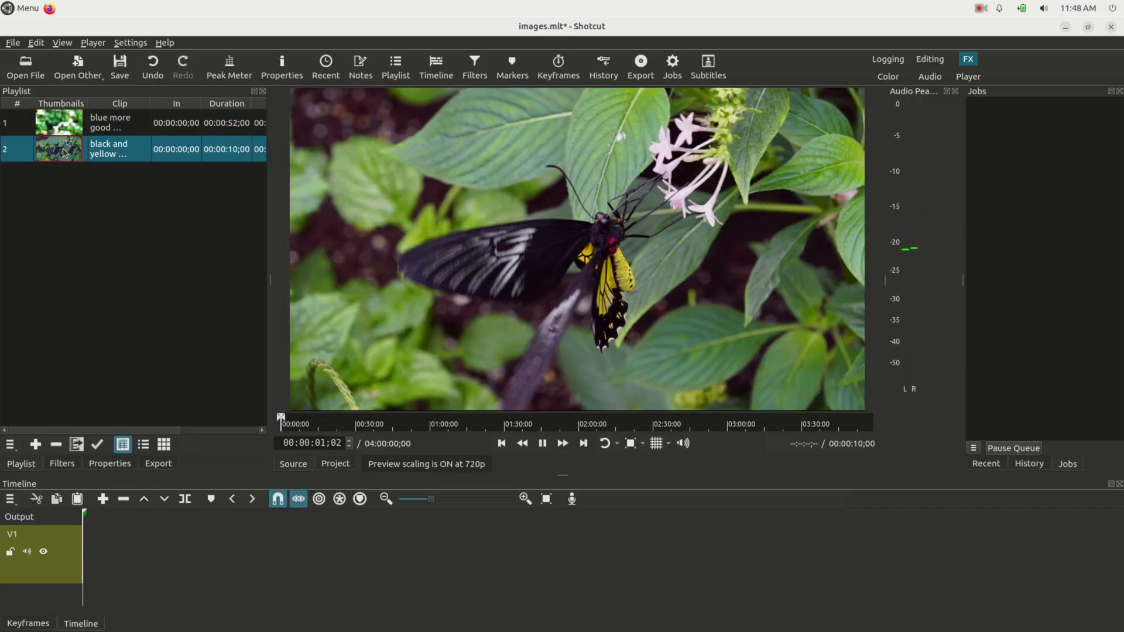
key("space")
Drop the black-and-yellow image onto V1, zoom the timeline in twice, and show its properties.
left_click_drag(61, 151, 86, 564)
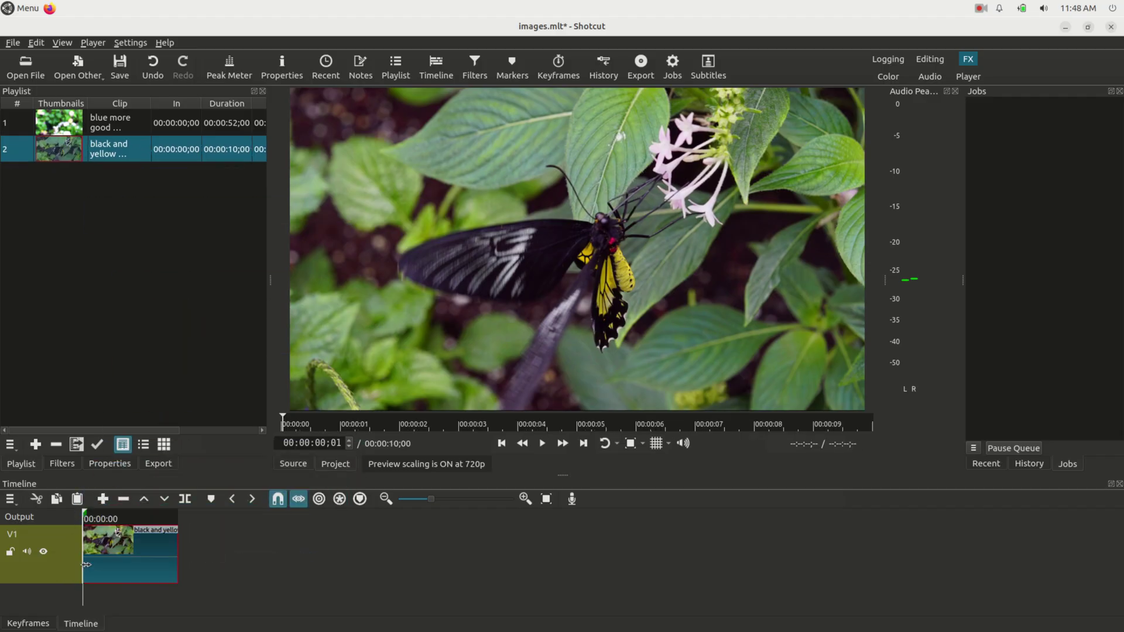
left_click_drag(168, 516, 177, 517)
left_click(525, 500)
left_click(525, 500)
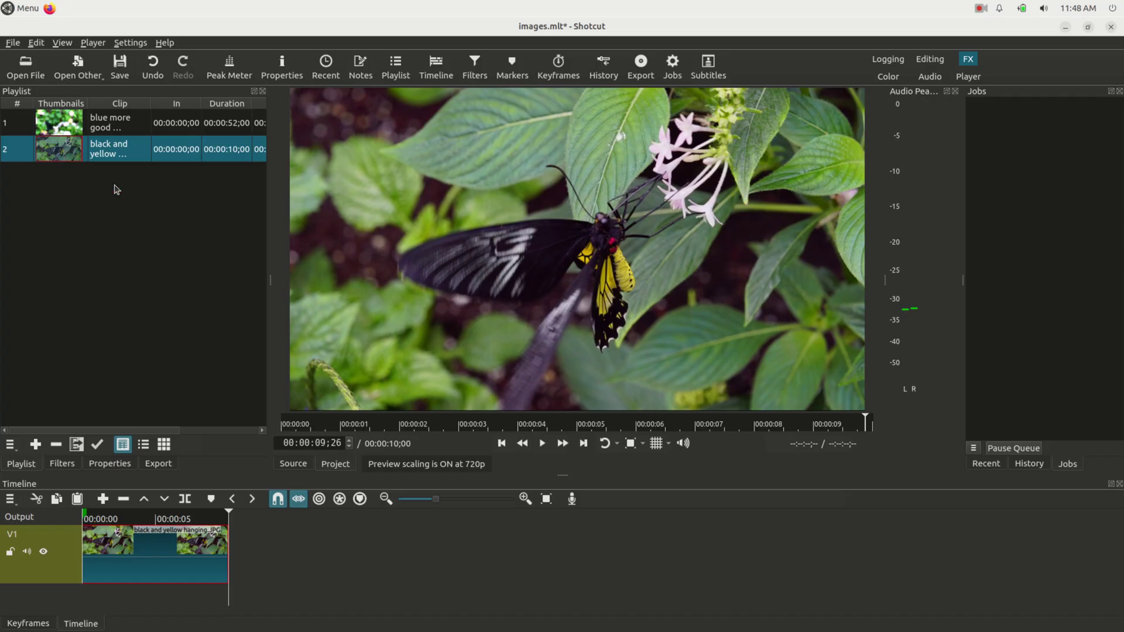
left_click(120, 466)
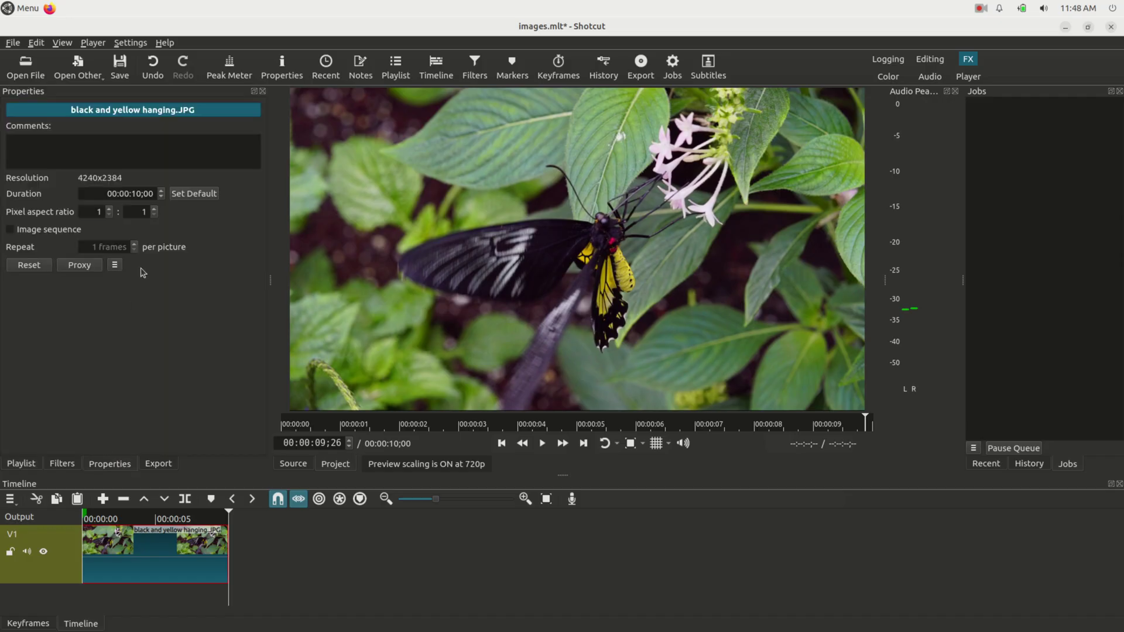
Change the black-and-yellow clip's Duration from 00:00:10;00 to 00:00:05;00.
triple_click(143, 193)
left_click(141, 193)
key("BackSpace")
key("BackSpace")
key("BackSpace")
type("5")
key("Return")
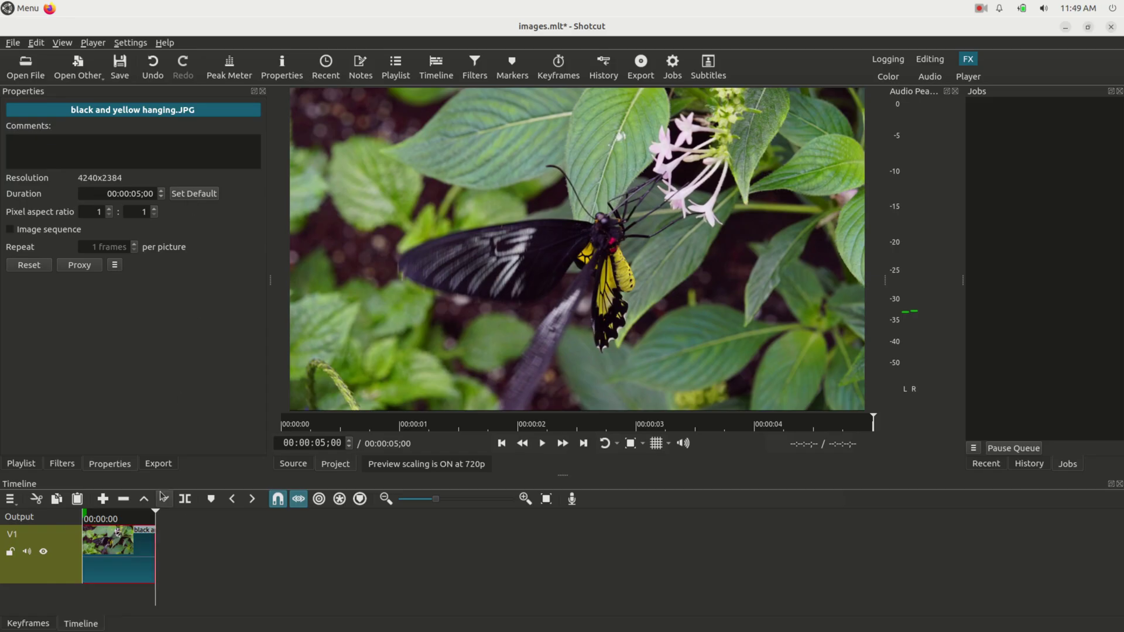
left_click_drag(140, 515, 123, 514)
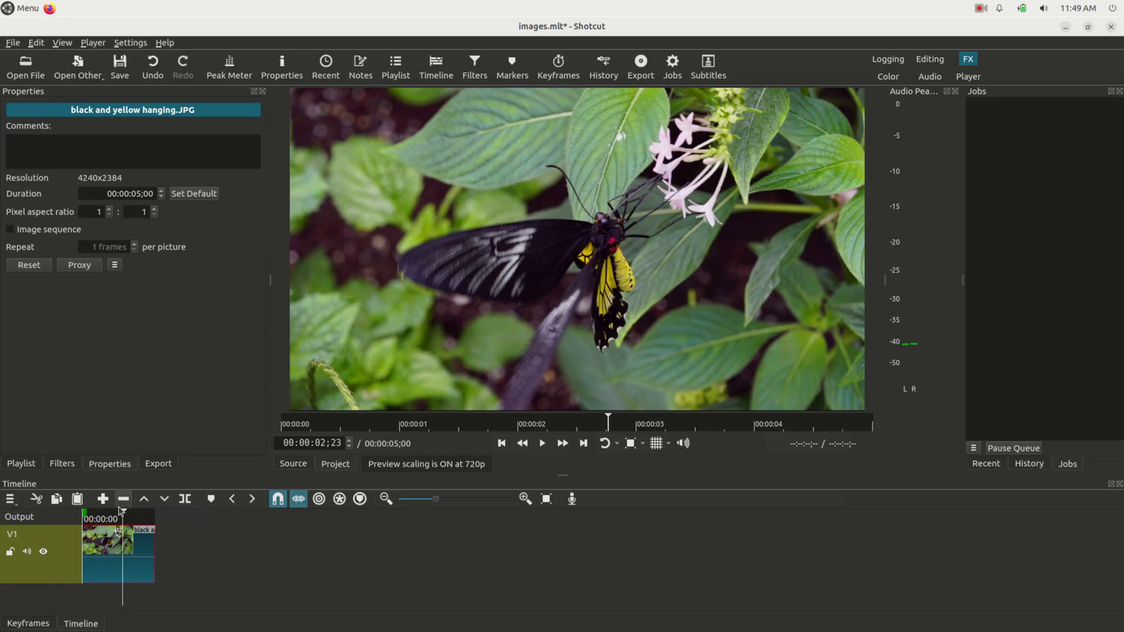
Import blue yellow cu2 (copy).JPG into the playlist and place it on V1 after the first clip.
left_click(22, 466)
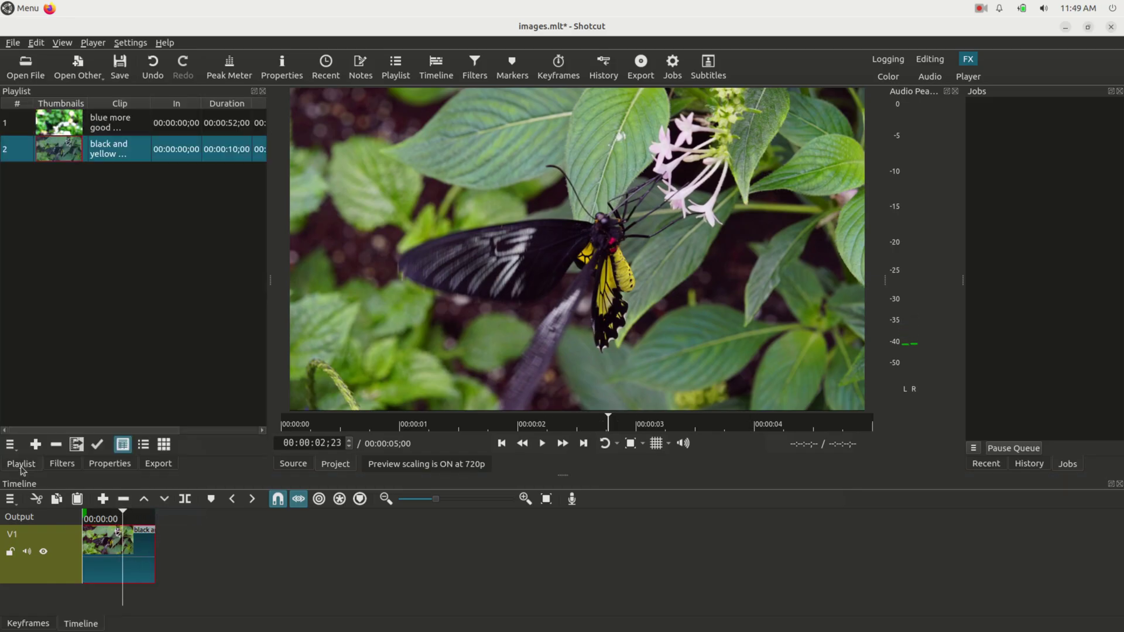
key("alt+Tab")
key("Tab")
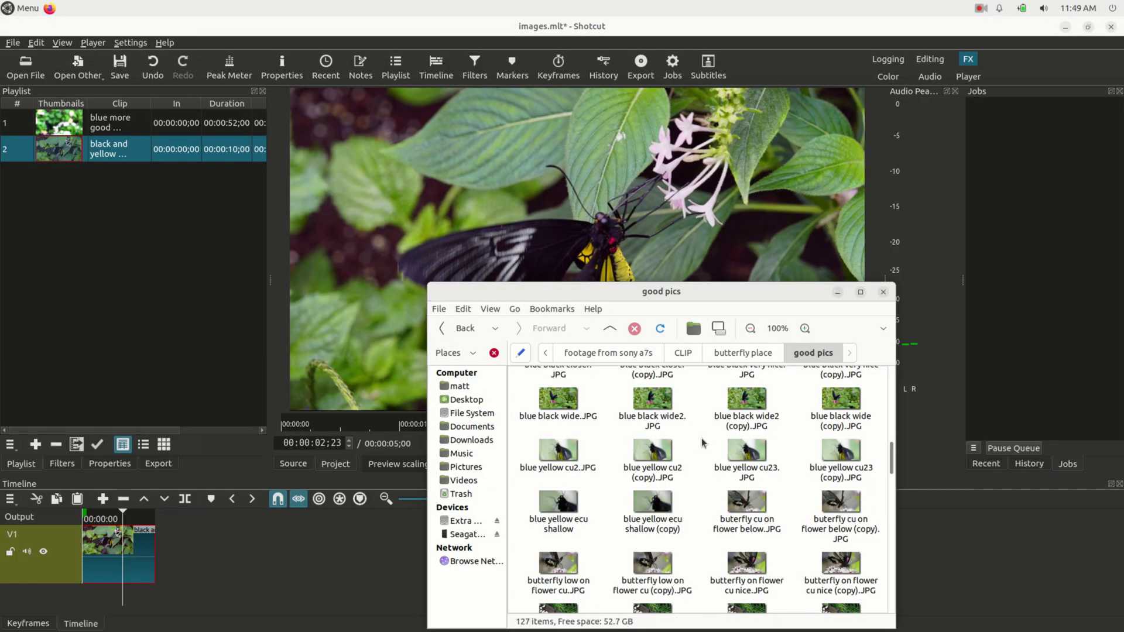
left_click_drag(652, 451, 147, 268)
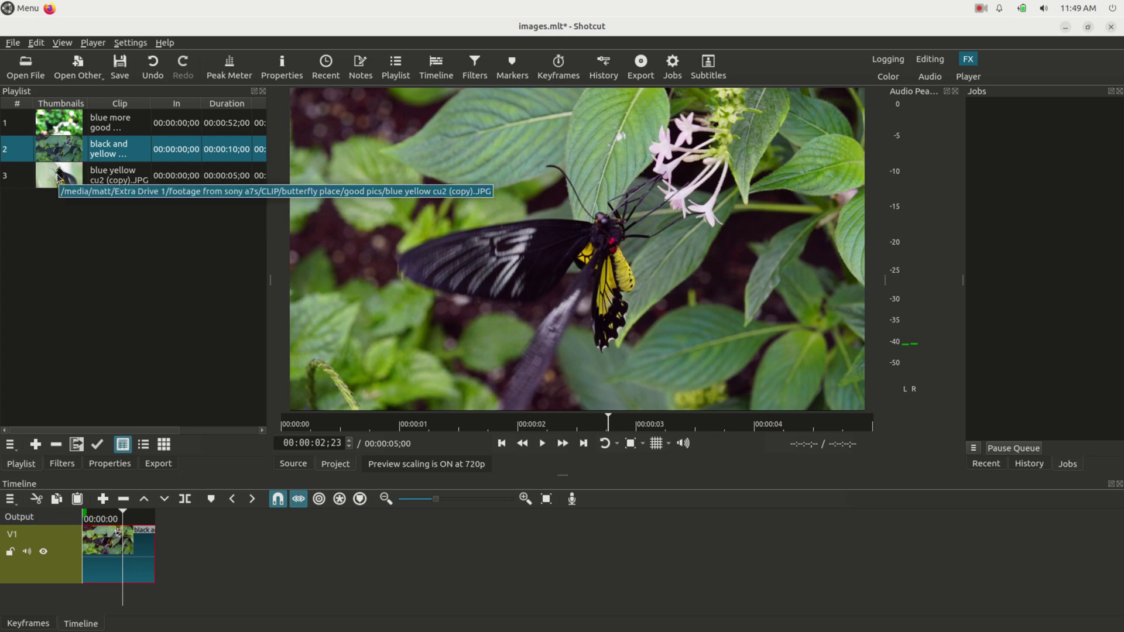
left_click_drag(57, 177, 204, 520)
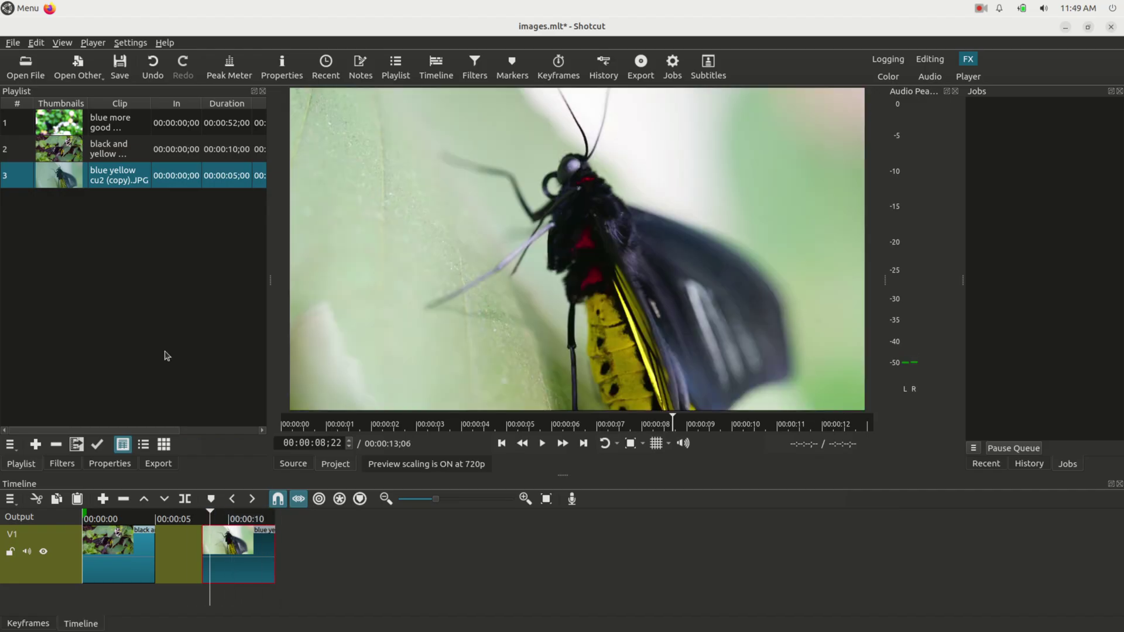
left_click_drag(233, 518, 201, 548)
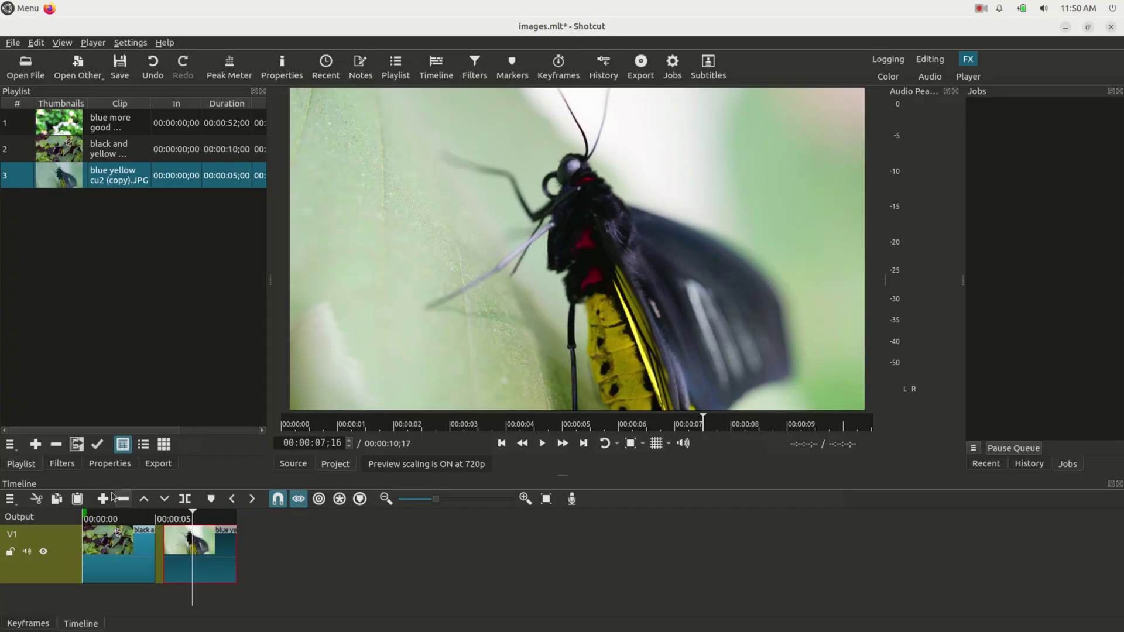
Add a Size, Position & Rotate filter shrinking the blue yellow clip to 59.4%, centred at 686,368.
left_click(62, 463)
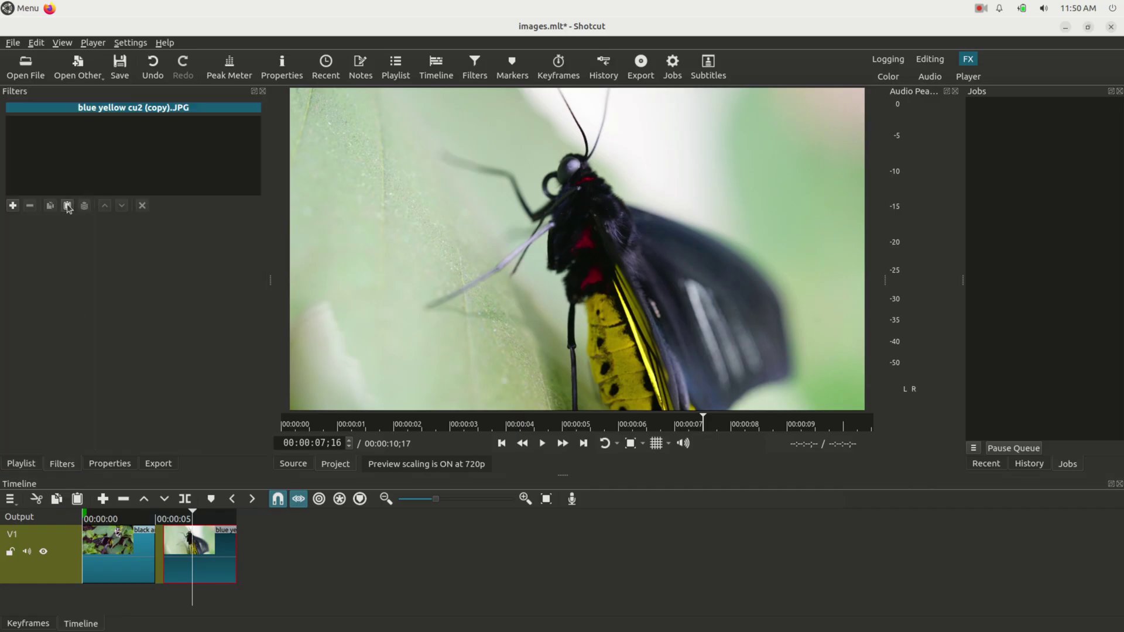
left_click(12, 206)
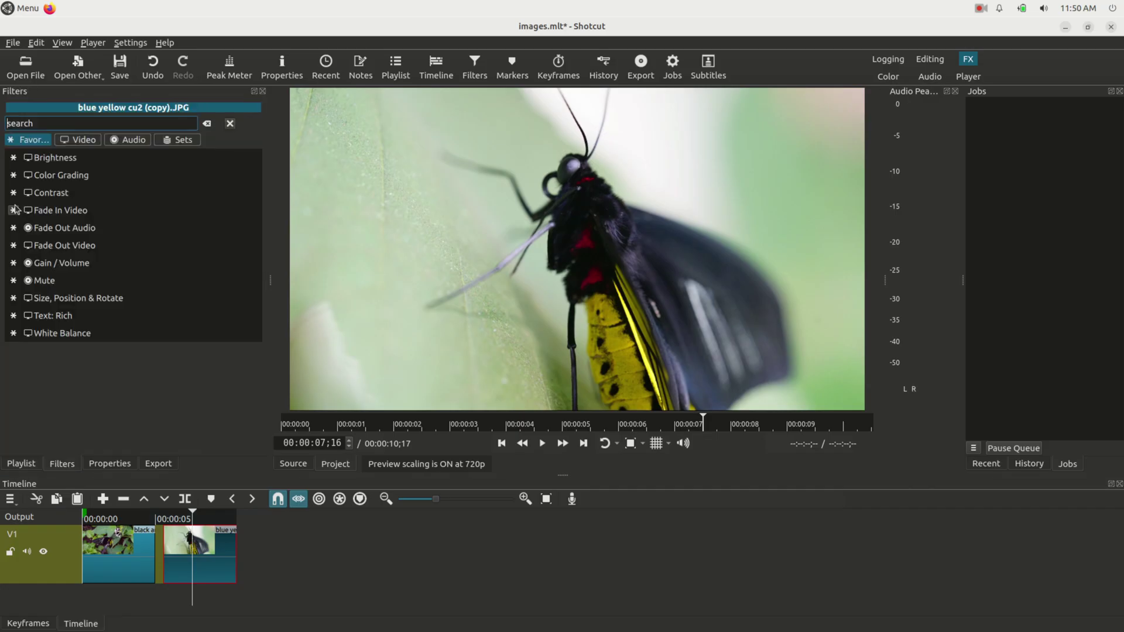
type("size")
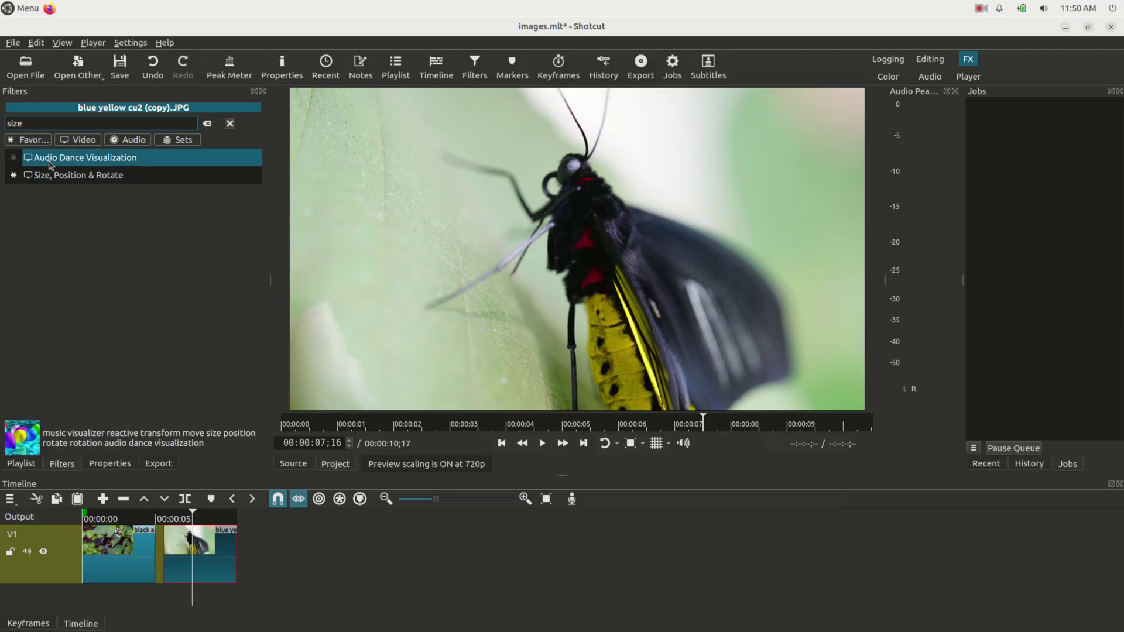
left_click(49, 176)
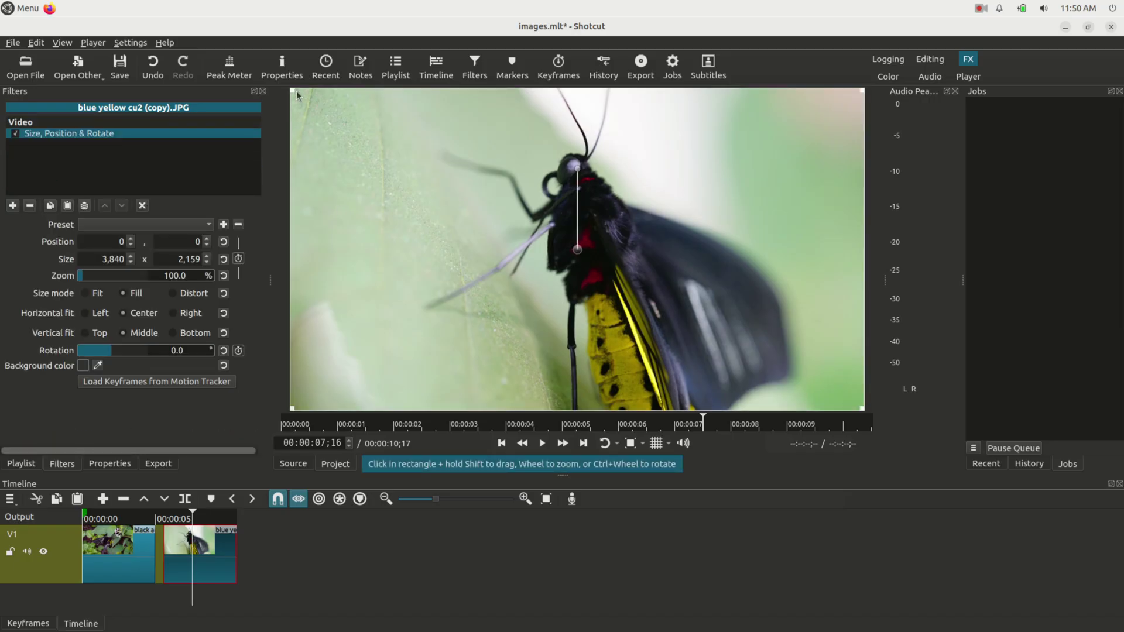
left_click_drag(292, 89, 507, 231)
left_click_drag(695, 314, 563, 239)
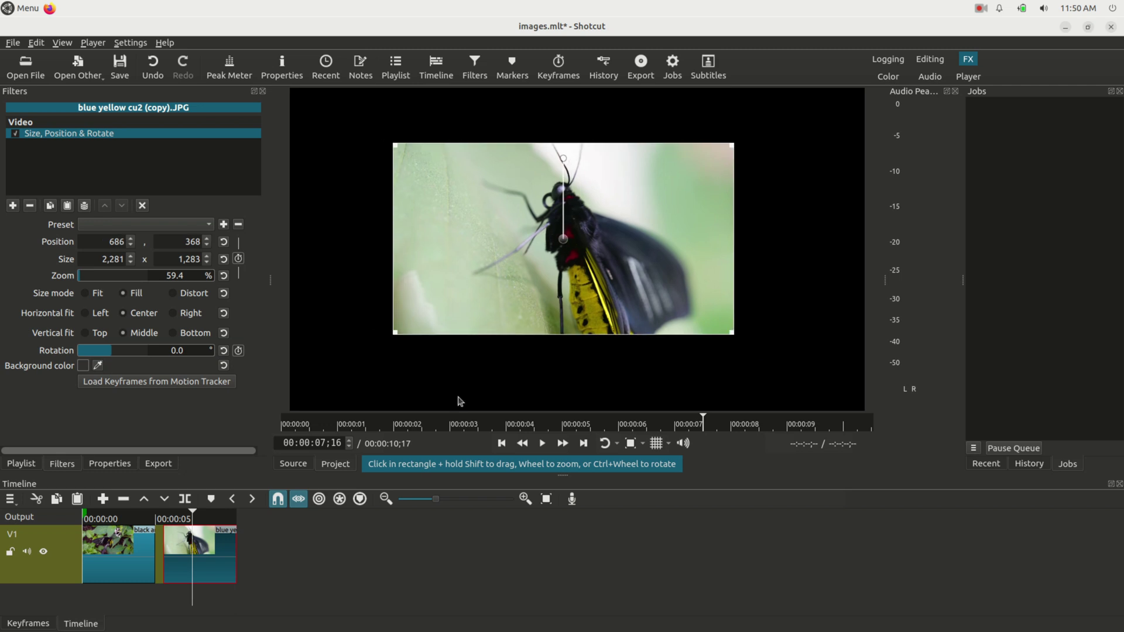
Add a new video track, move the blue-yellow clip onto it, and shift the inset up-right.
right_click(293, 552)
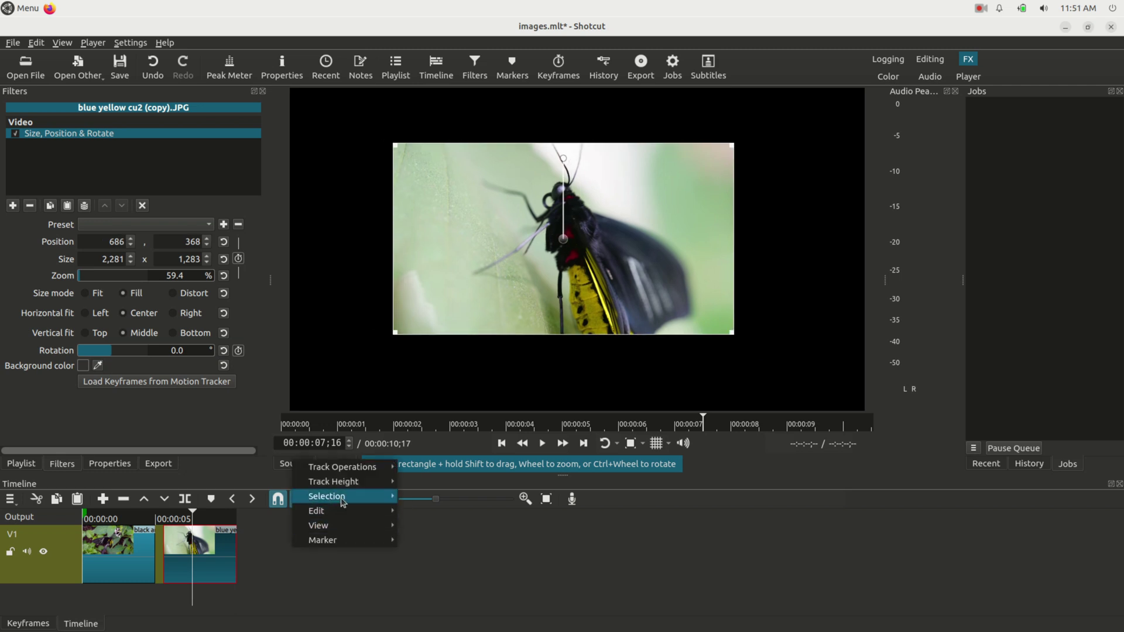
mouse_move(370, 473)
left_click(444, 482)
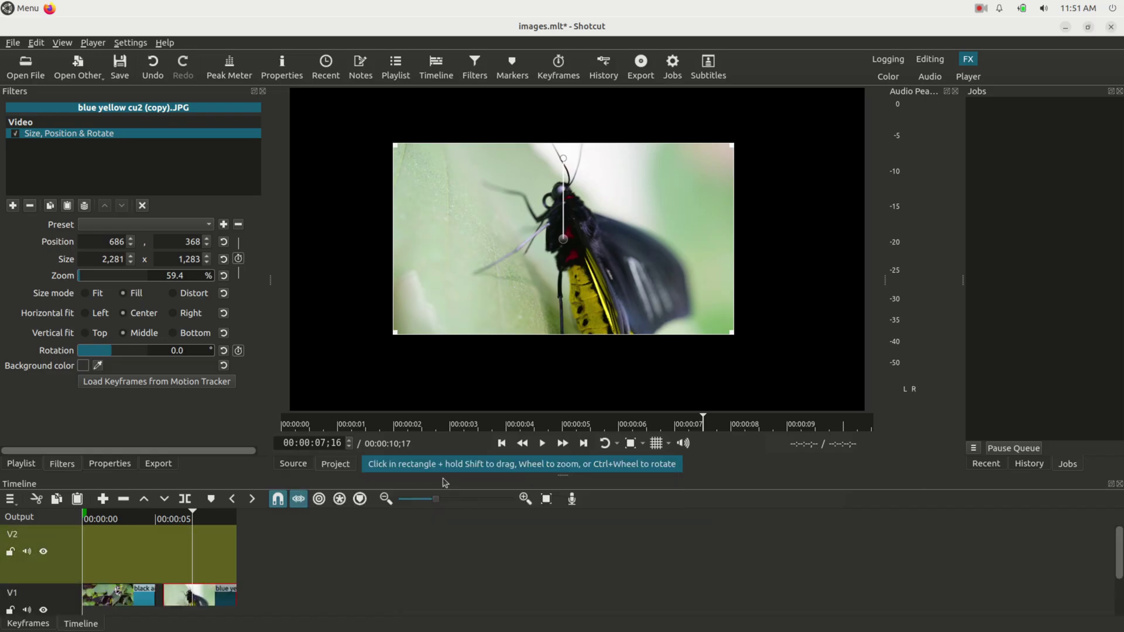
left_click_drag(205, 561, 138, 529)
left_click(121, 514)
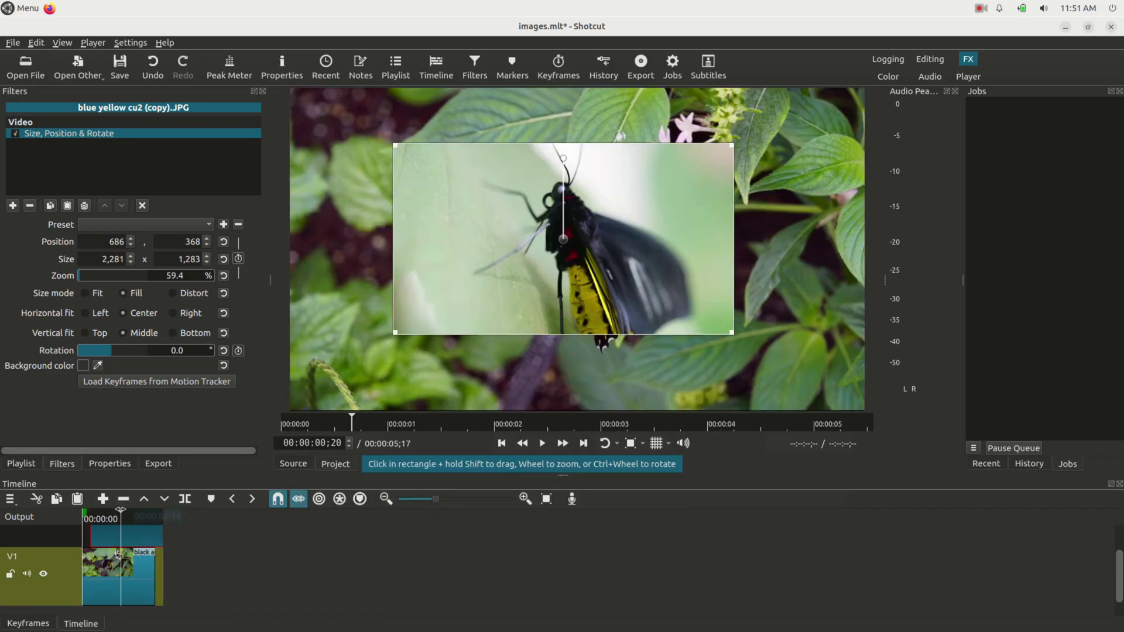
left_click_drag(562, 237, 686, 197)
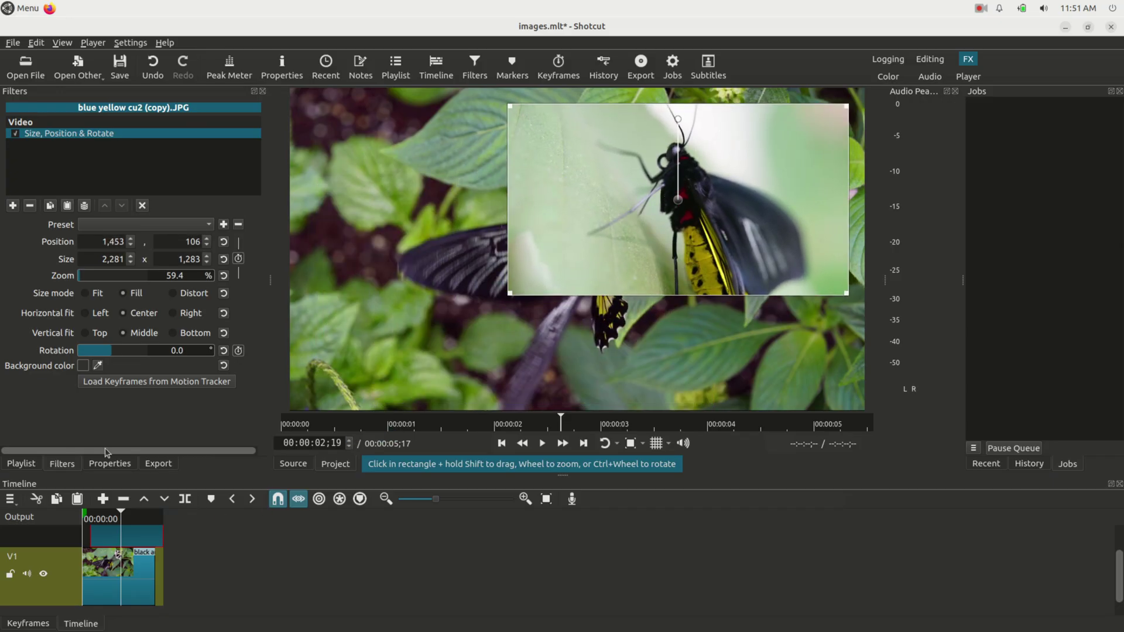
Import butterfly low on flower cu.JPG and place it on V2 after the blue-yellow clip.
left_click(21, 463)
key("alt+Tab")
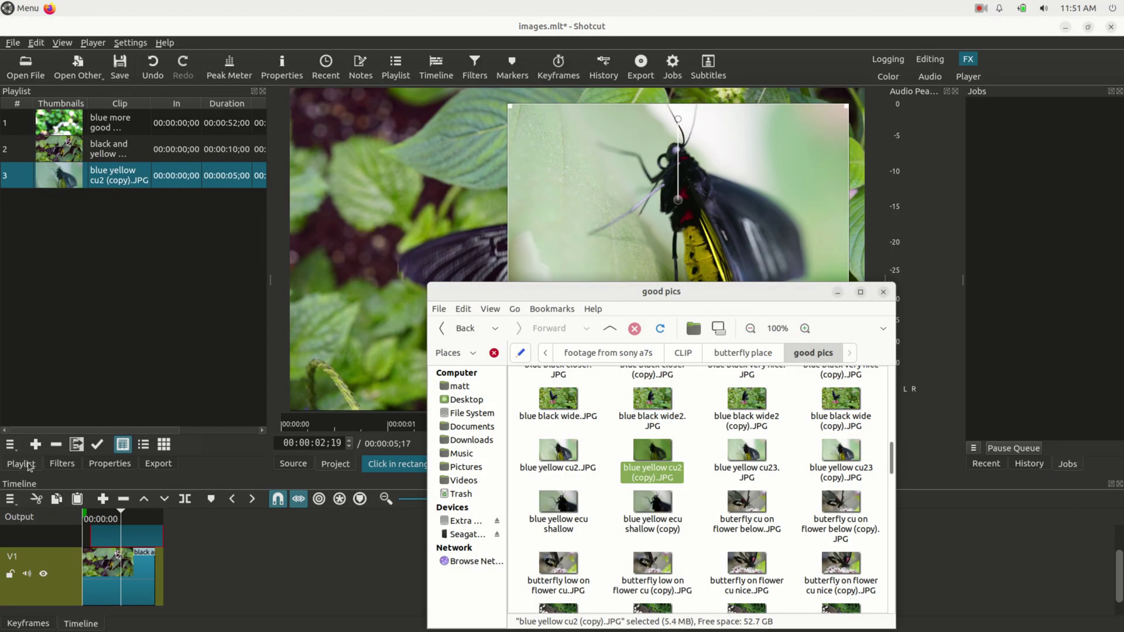
left_click_drag(565, 575, 204, 554)
left_click(115, 279)
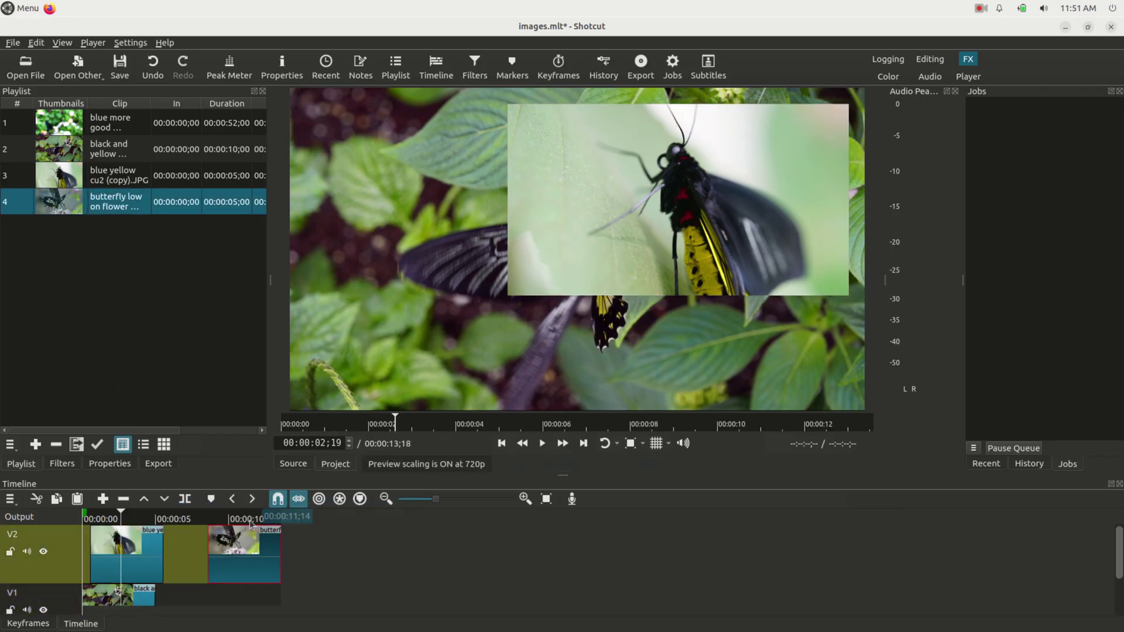
left_click_drag(247, 519, 231, 519)
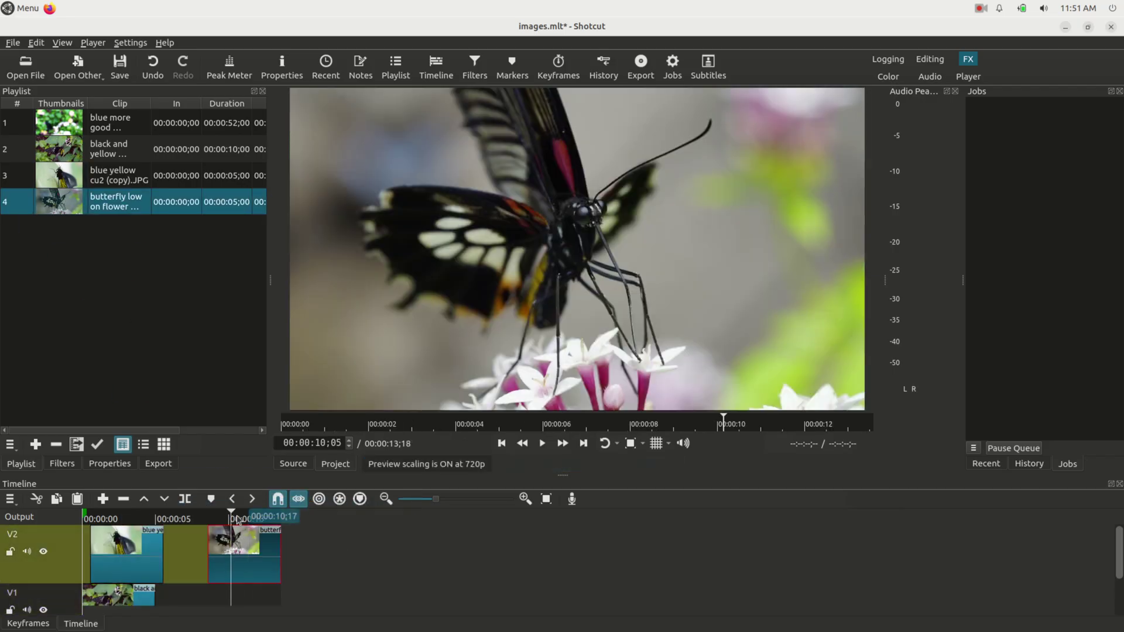
left_click(63, 464)
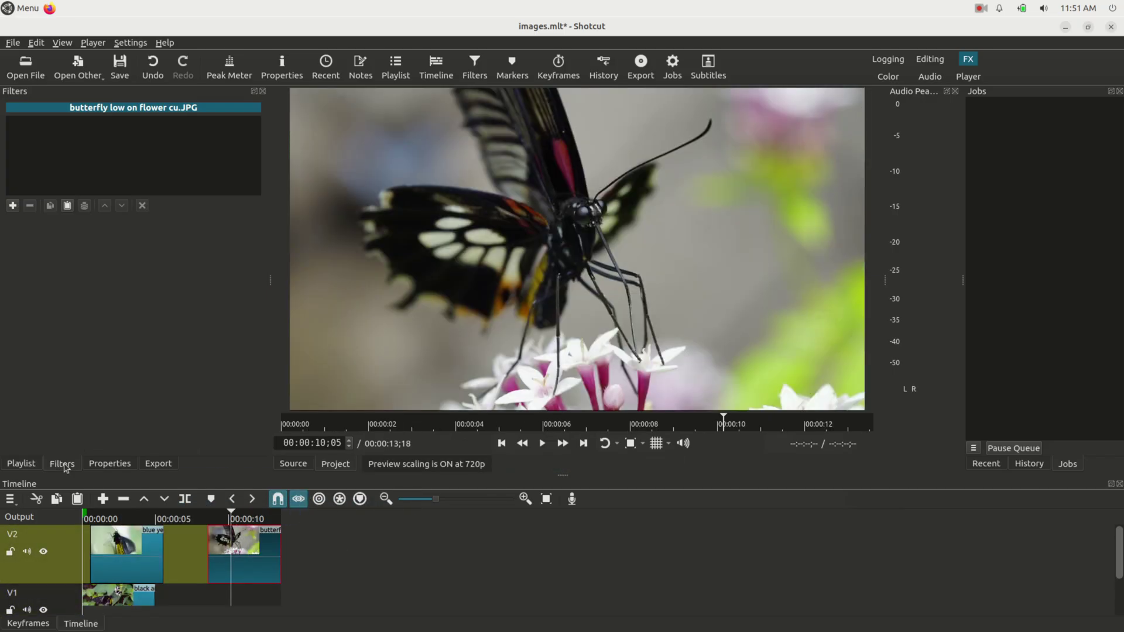
Add a Crop: Rectangle filter trimming the butterfly's left and right sides to 2,758 x 2,160.
left_click(13, 207)
type("crop")
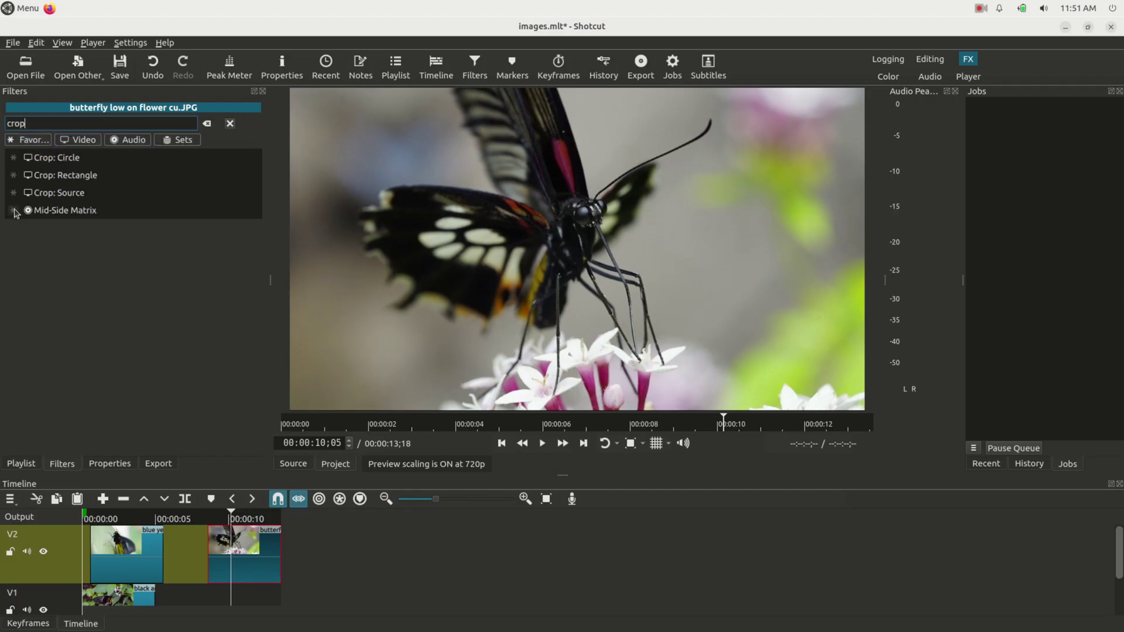
left_click(59, 176)
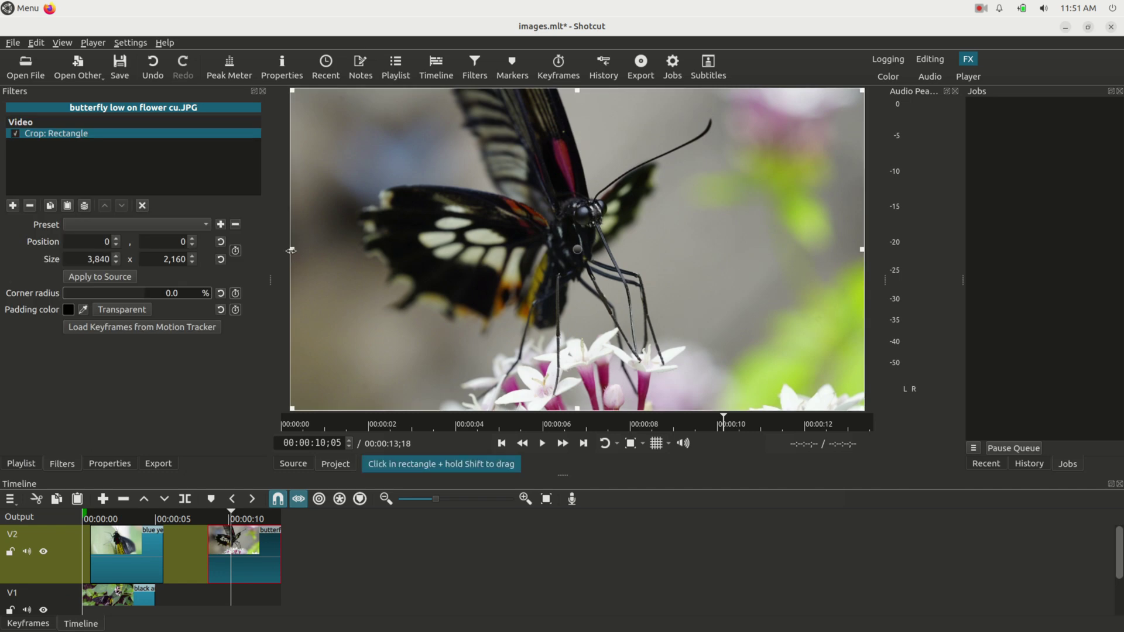
left_click_drag(295, 256, 330, 257)
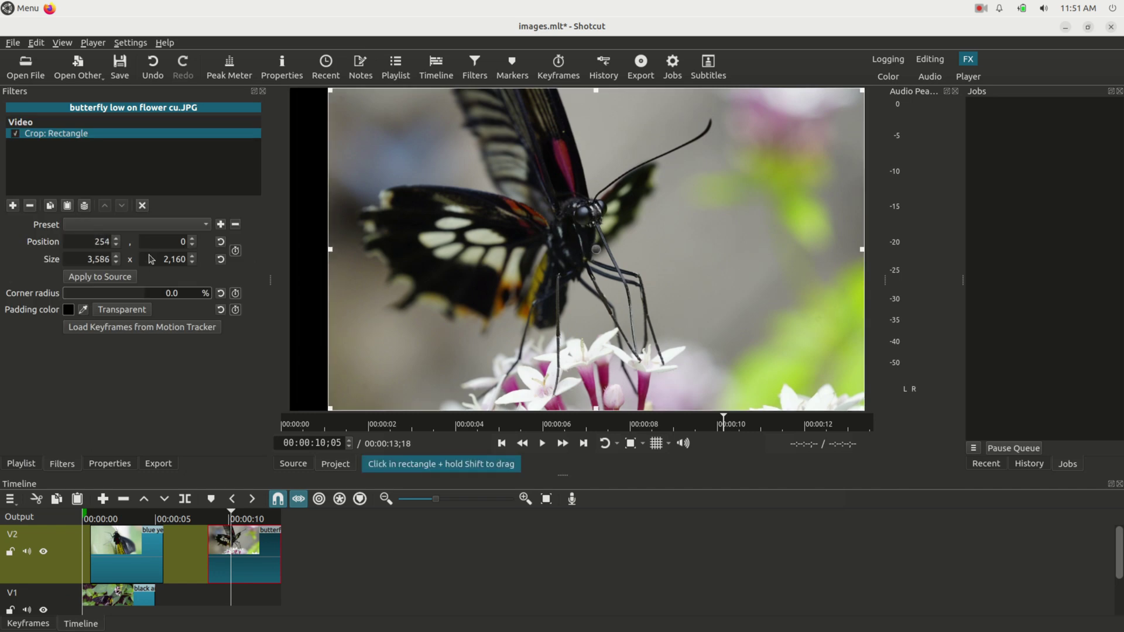
left_click(115, 263)
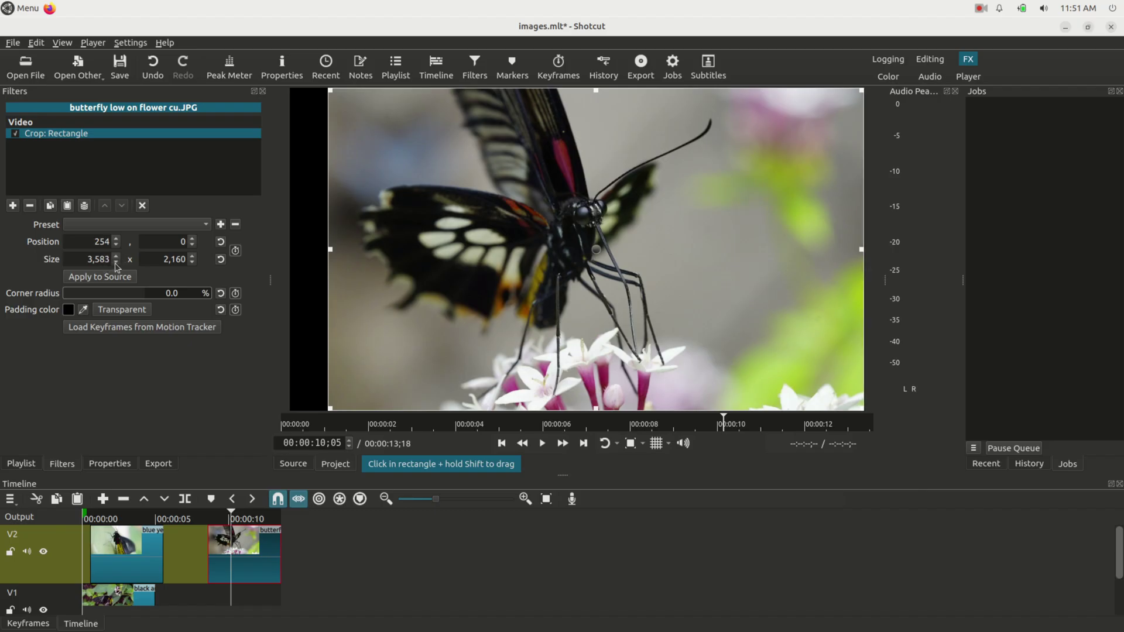
scroll(116, 265, "down", 15)
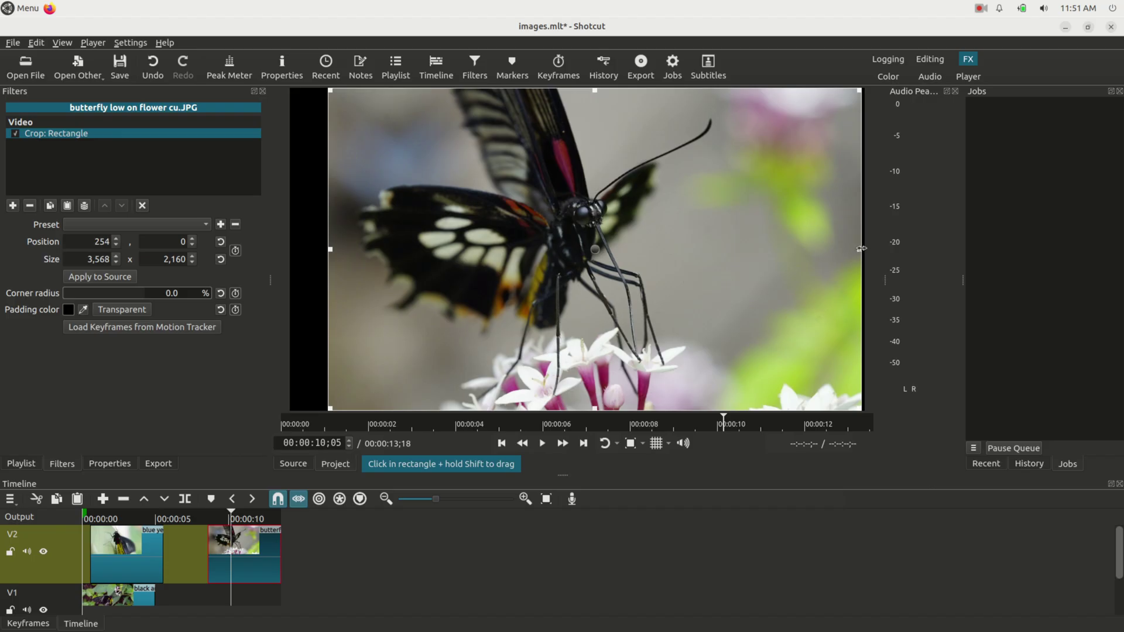
left_click_drag(861, 249, 730, 254)
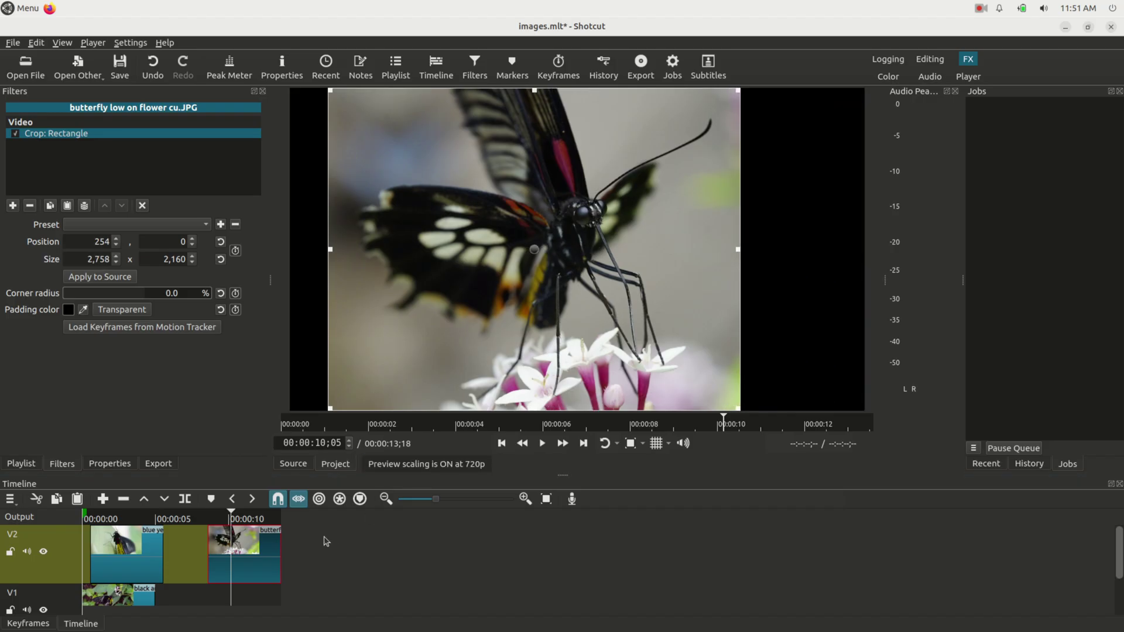
Reorder V2 so the butterfly clip starts first and the blue-yellow clip comes later.
left_click_drag(140, 554, 402, 577)
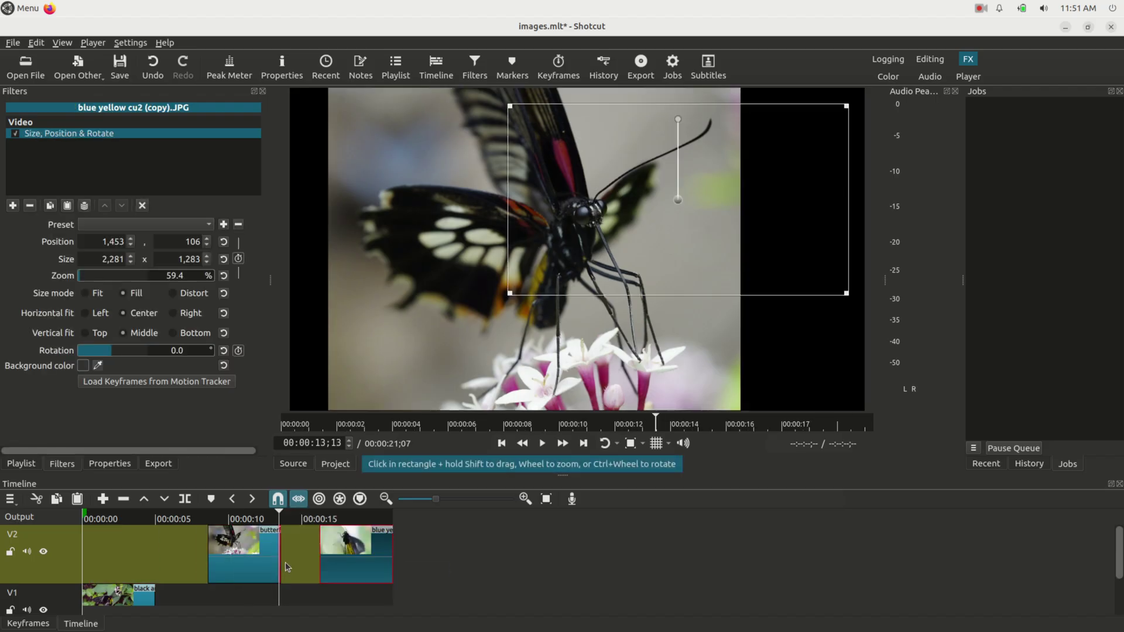
left_click_drag(260, 557, 123, 548)
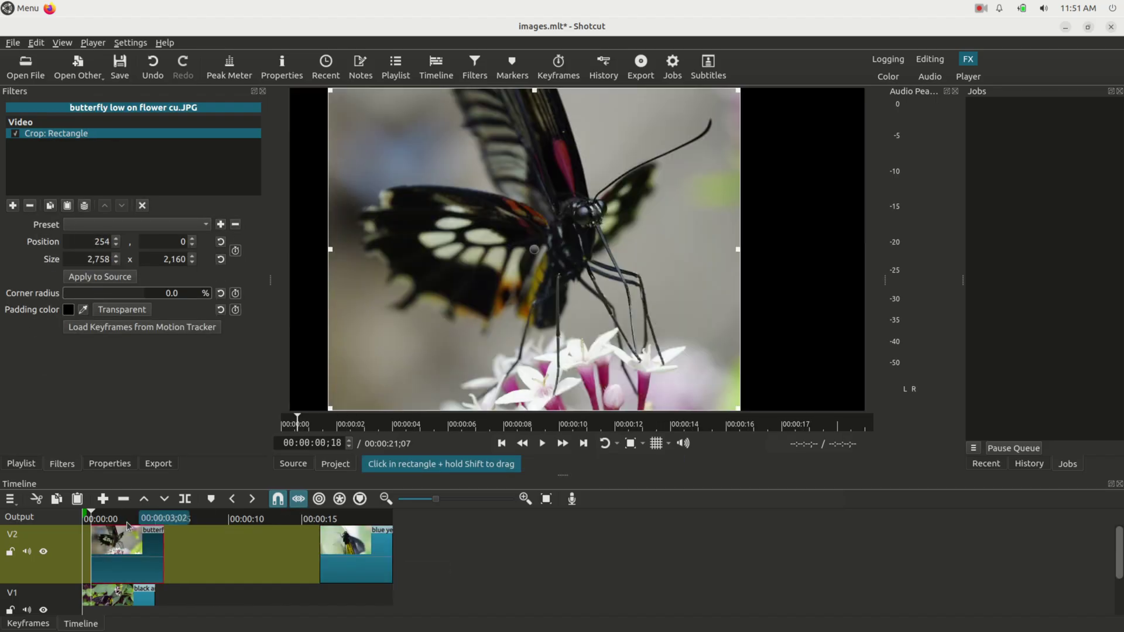
left_click(126, 520)
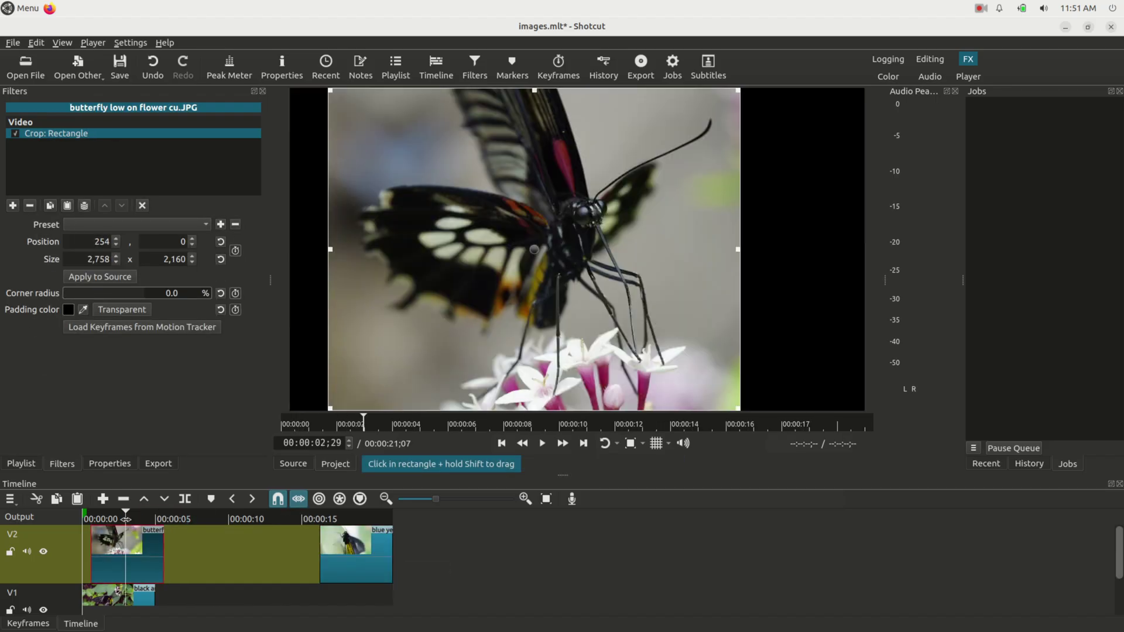
Make the crop padding Transparent and tighten the crop to 2,625 x 2,160 at 305,0.
left_click(113, 312)
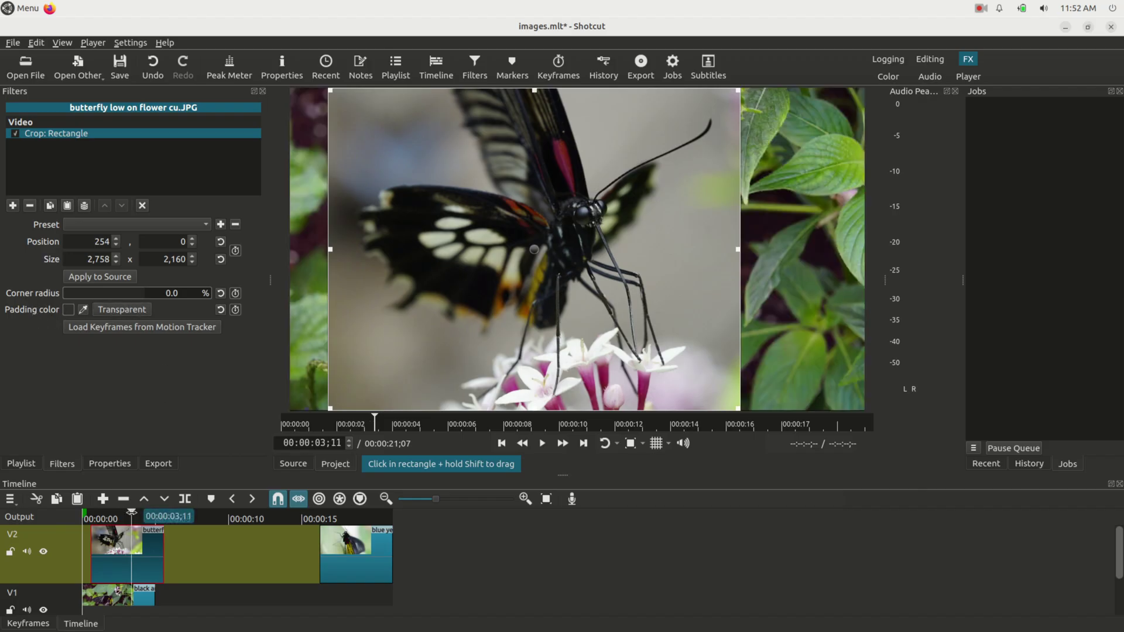
left_click(118, 518)
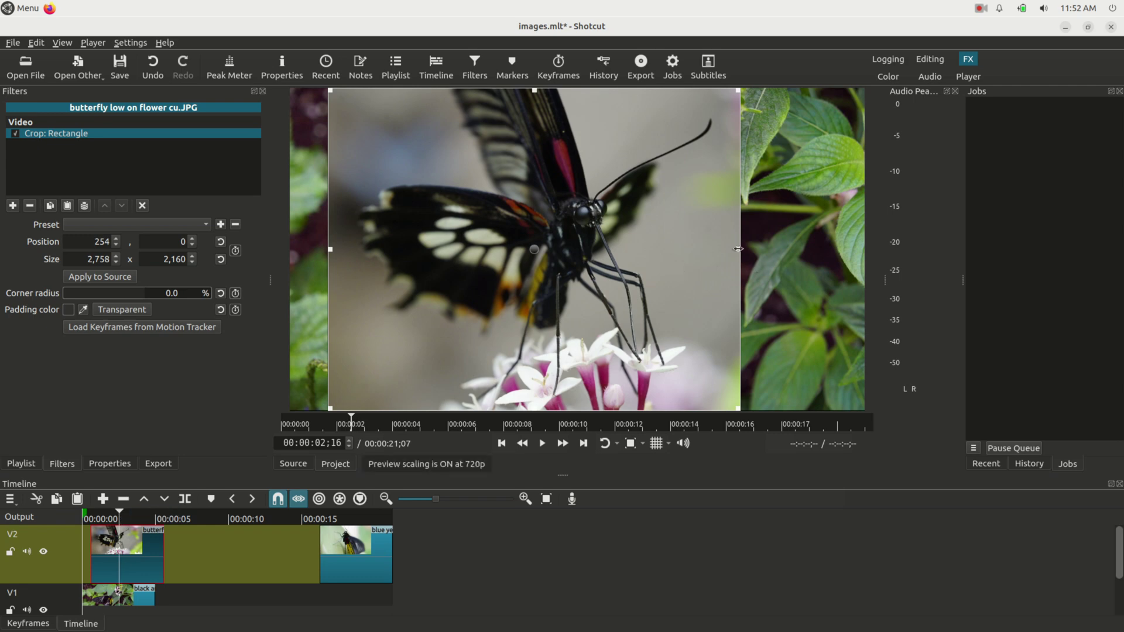
left_click_drag(738, 249, 721, 252)
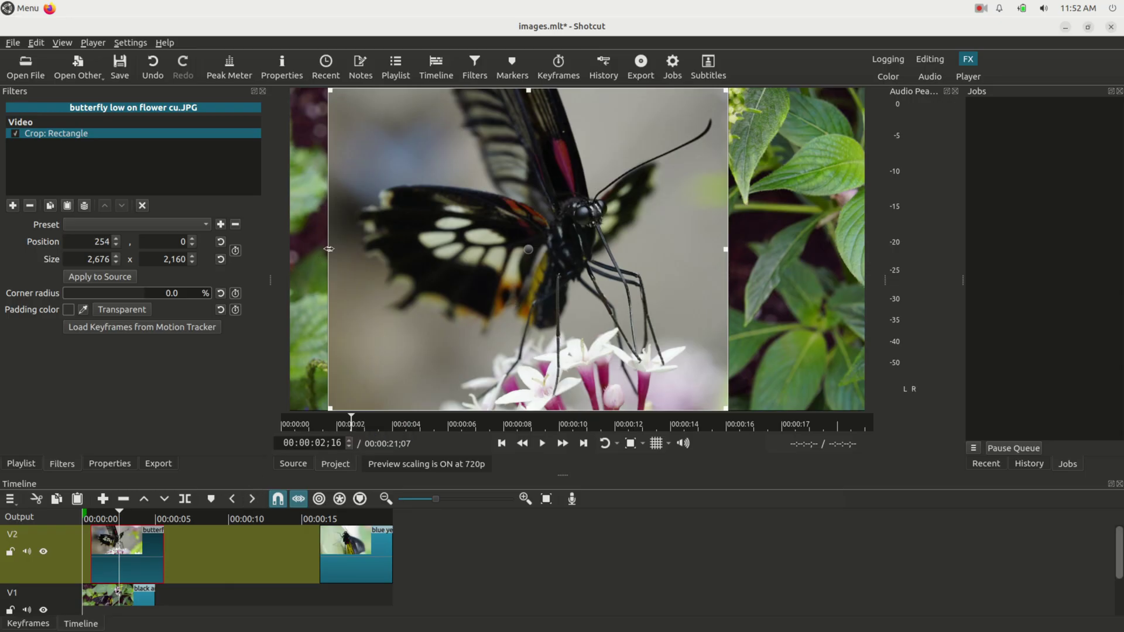
left_click_drag(329, 249, 343, 253)
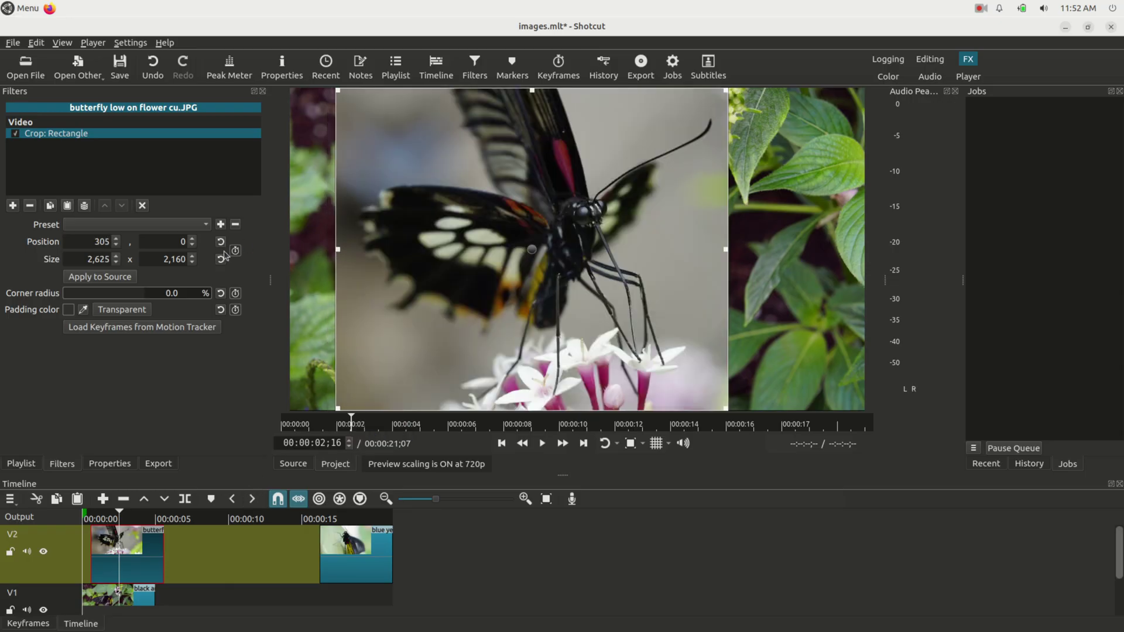
Add a Size, Position & Rotate filter shrinking the butterfly clip to 71.9% at position -235,-4.
left_click(13, 206)
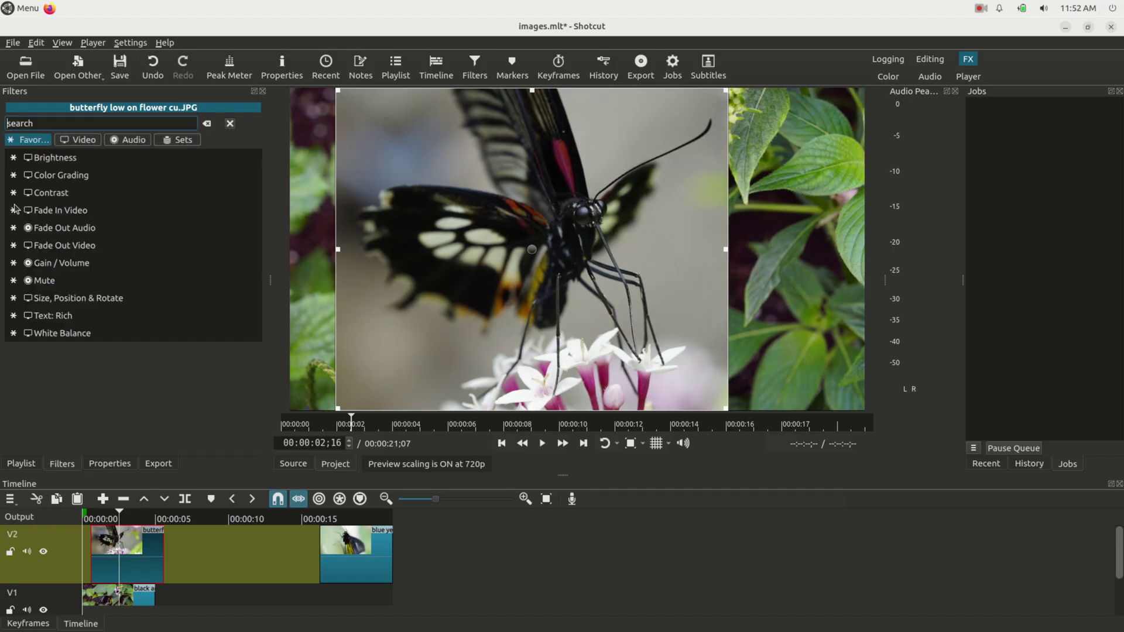
type("size")
left_click(44, 175)
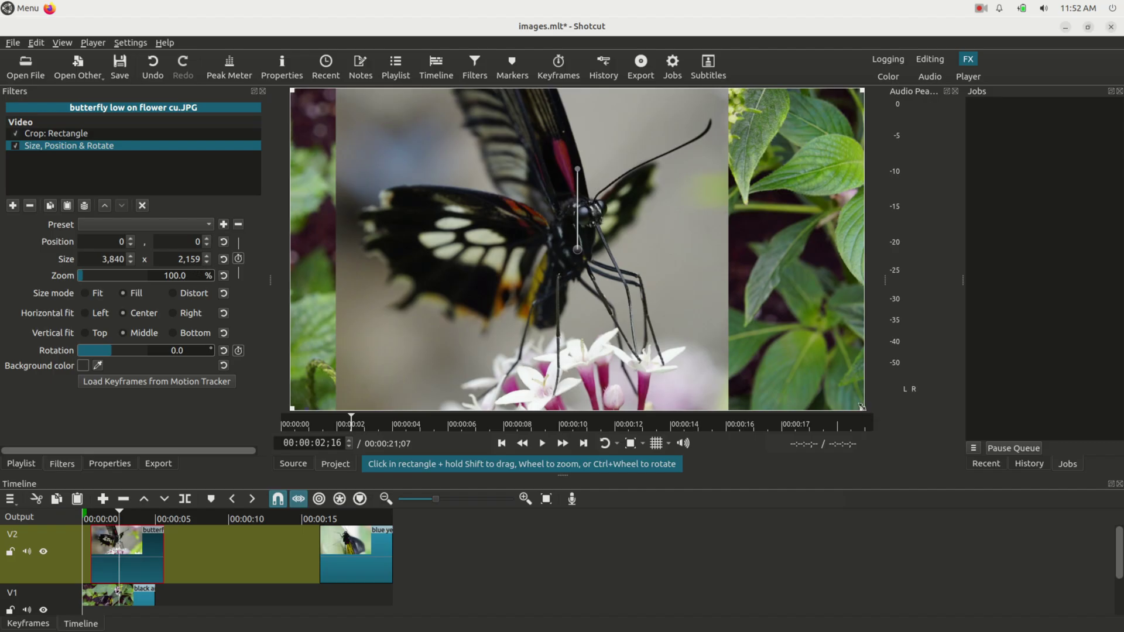
left_click_drag(861, 408, 669, 330)
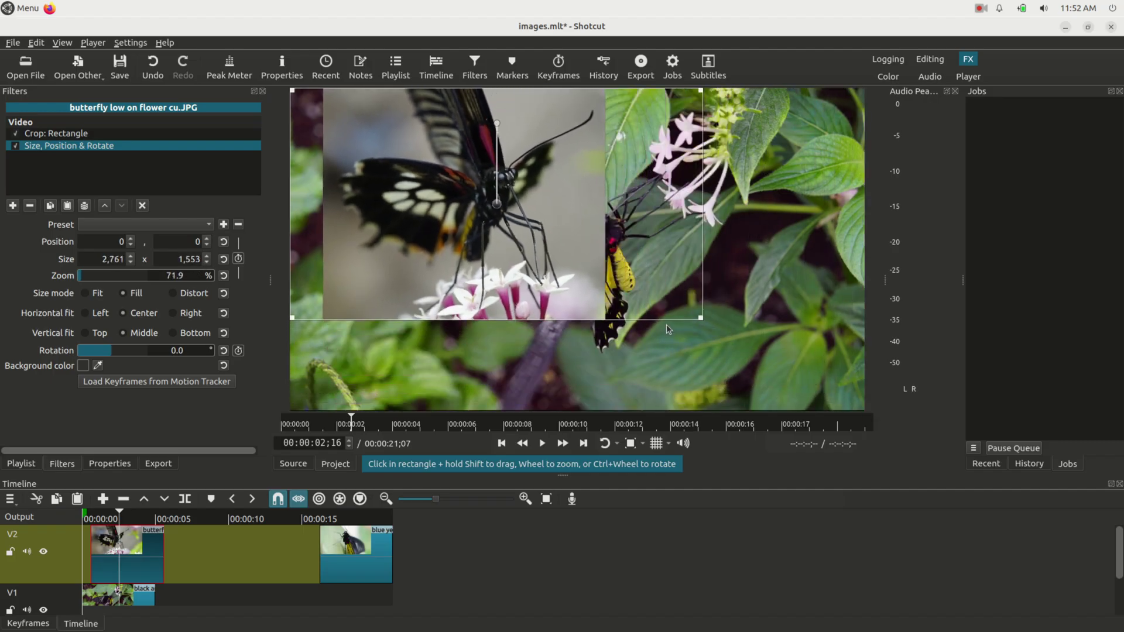
left_click_drag(496, 204, 452, 209)
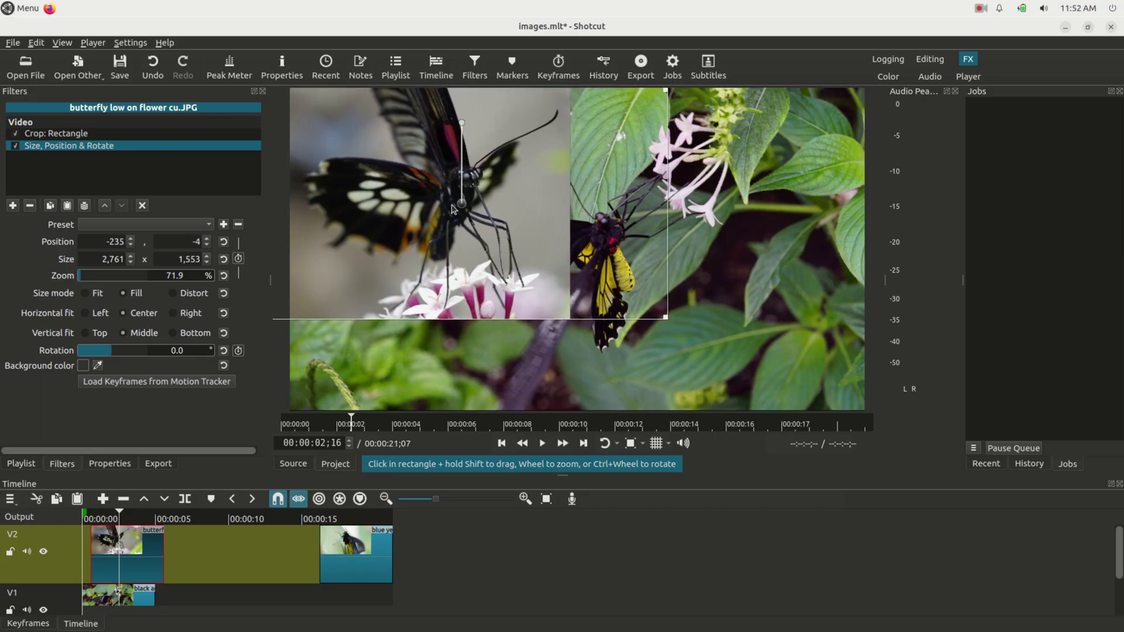
left_click(351, 517)
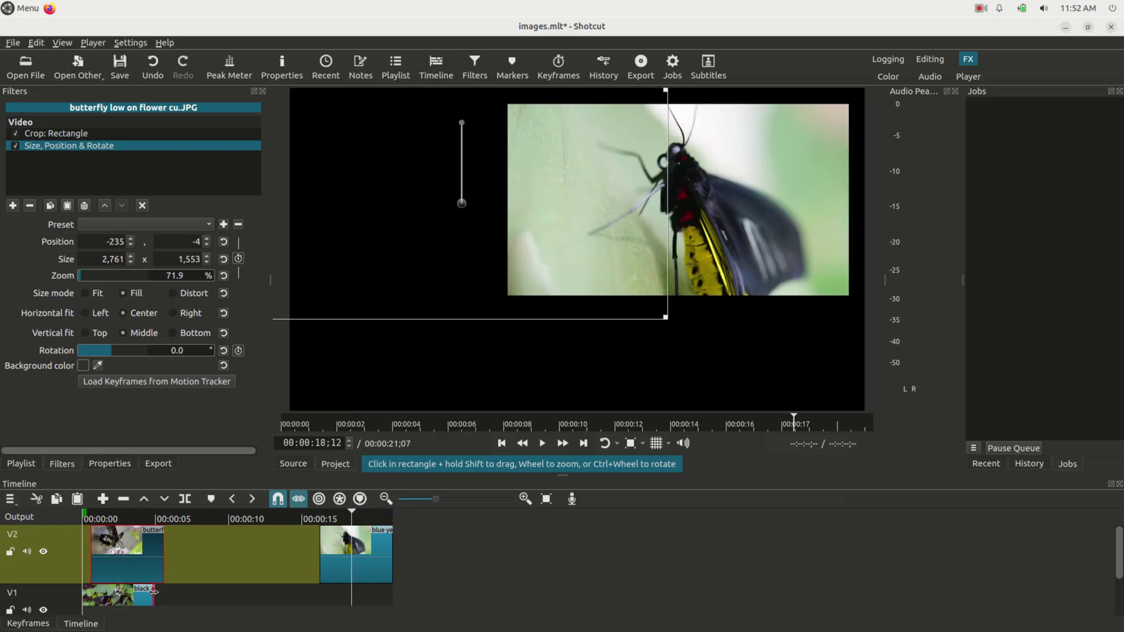
Adjust the V1 clip's end and slide the blue yellow copy clip left on V2 to about 8 seconds.
left_click_drag(156, 593, 288, 606)
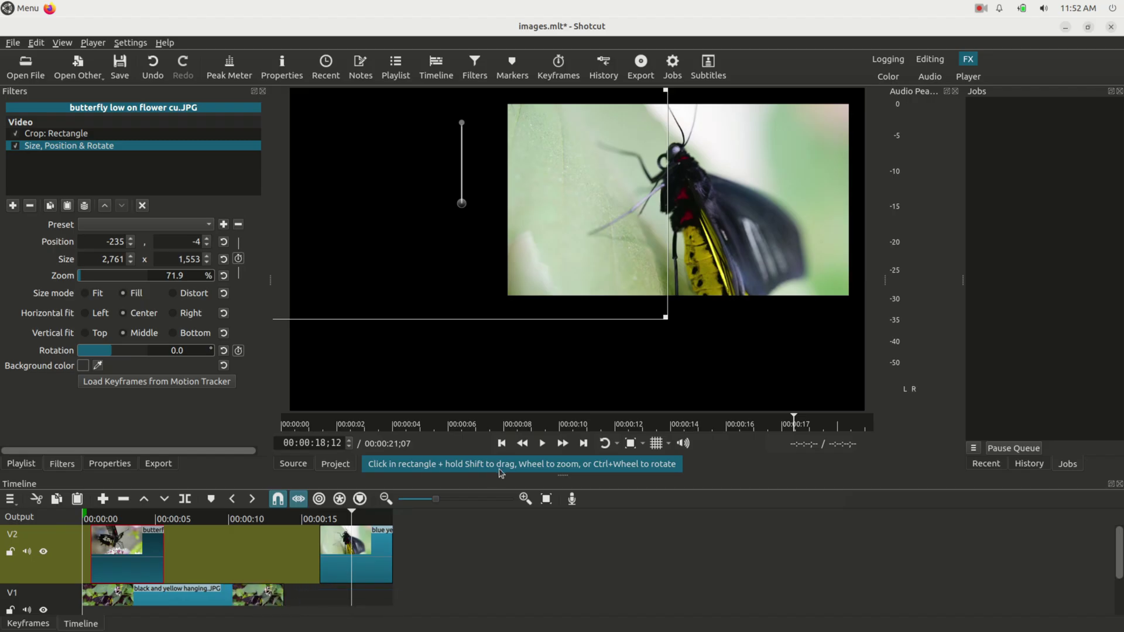
left_click_drag(564, 474, 568, 412)
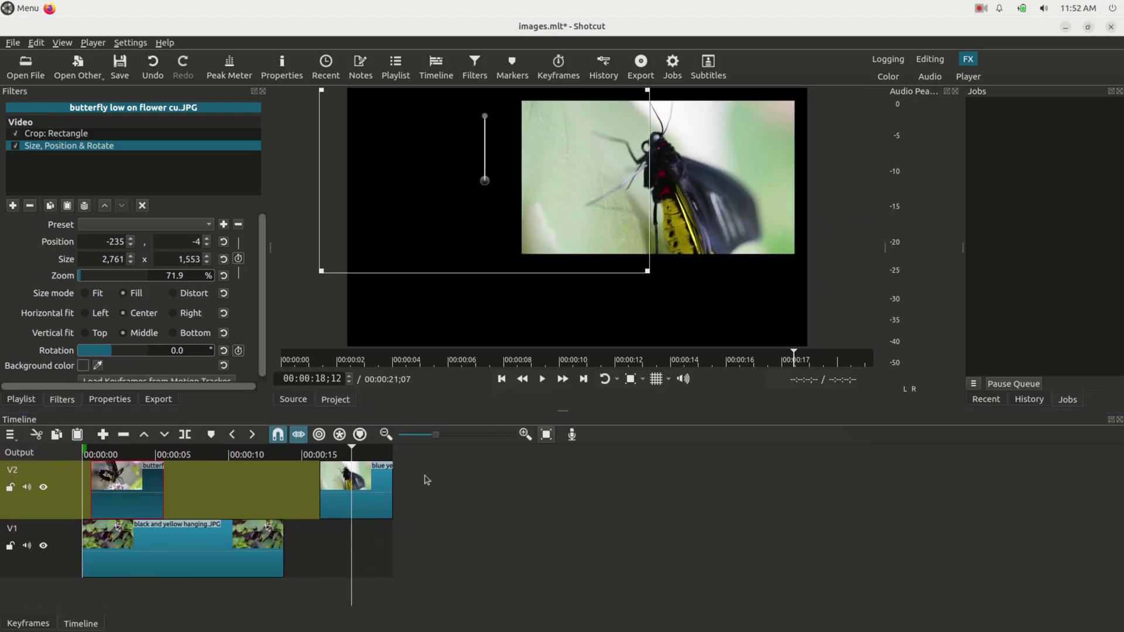
left_click(199, 455)
left_click_drag(201, 456, 186, 455)
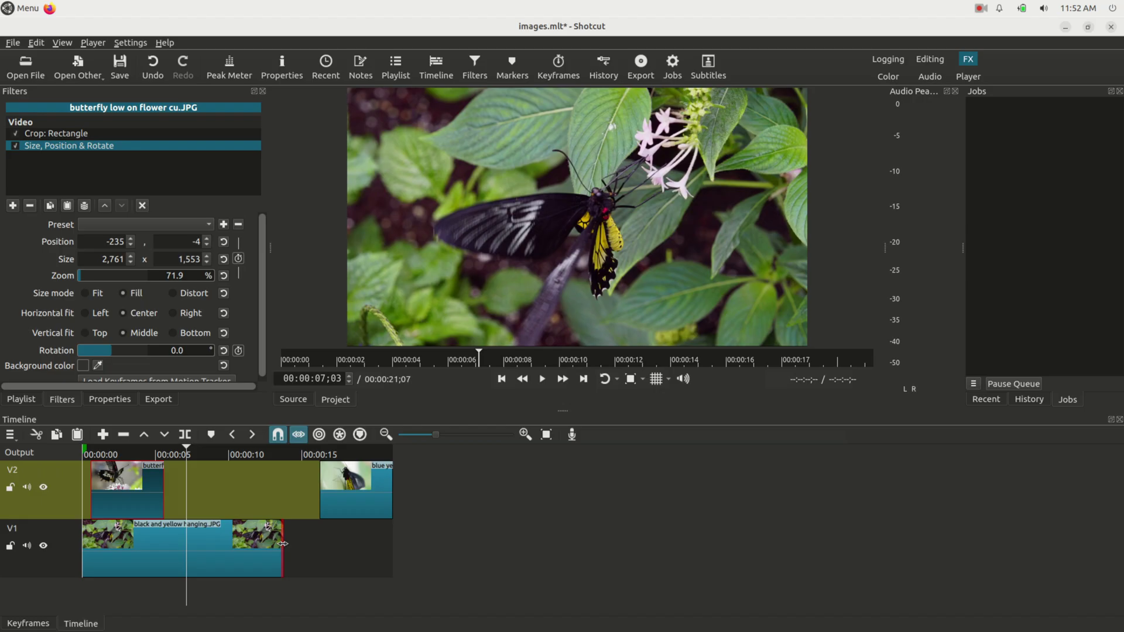
left_click_drag(283, 544, 423, 548)
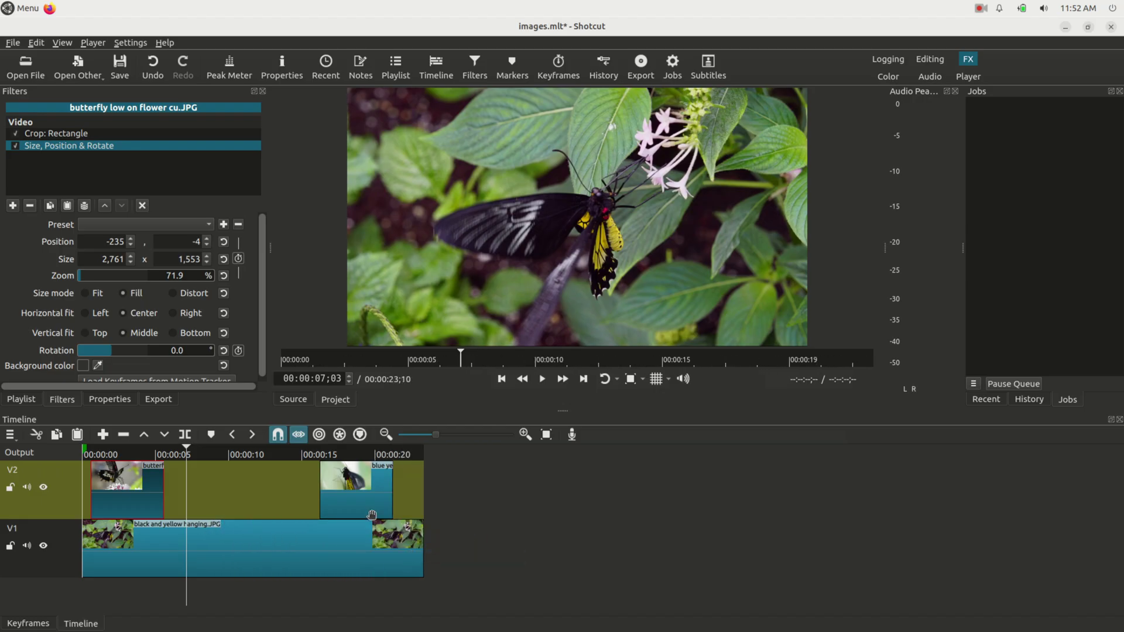
left_click_drag(366, 499, 249, 501)
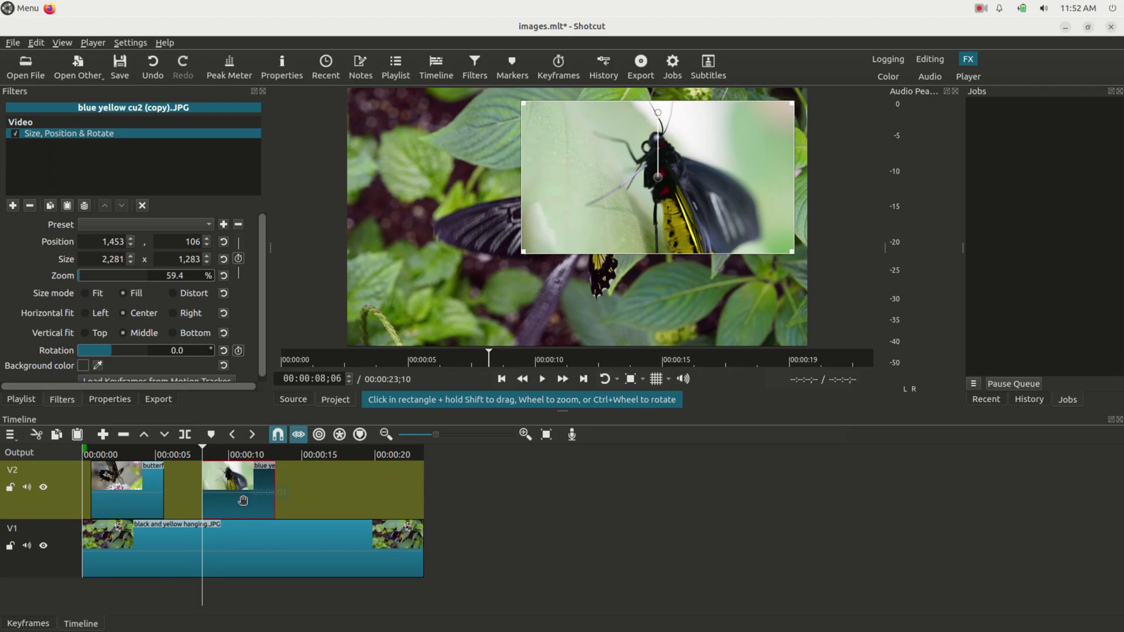
Add a V3 video track, put the blue yellow copy clip on it near the start, and nudge its image to 1,541,-12.
right_click(325, 502)
mouse_move(362, 507)
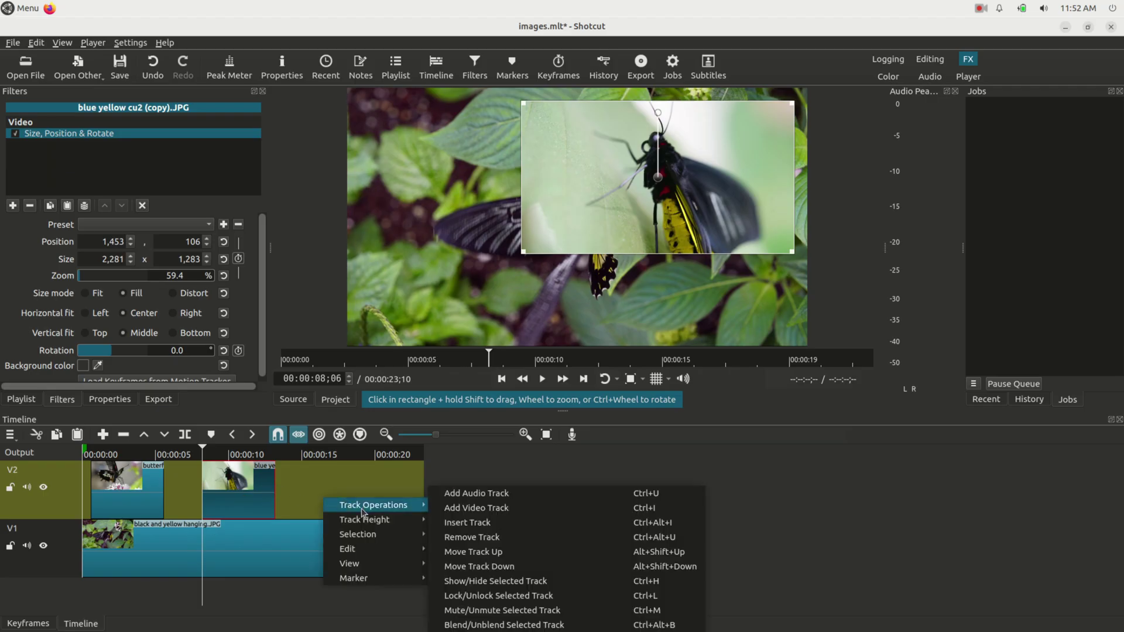
left_click(448, 509)
left_click_drag(253, 548, 149, 492)
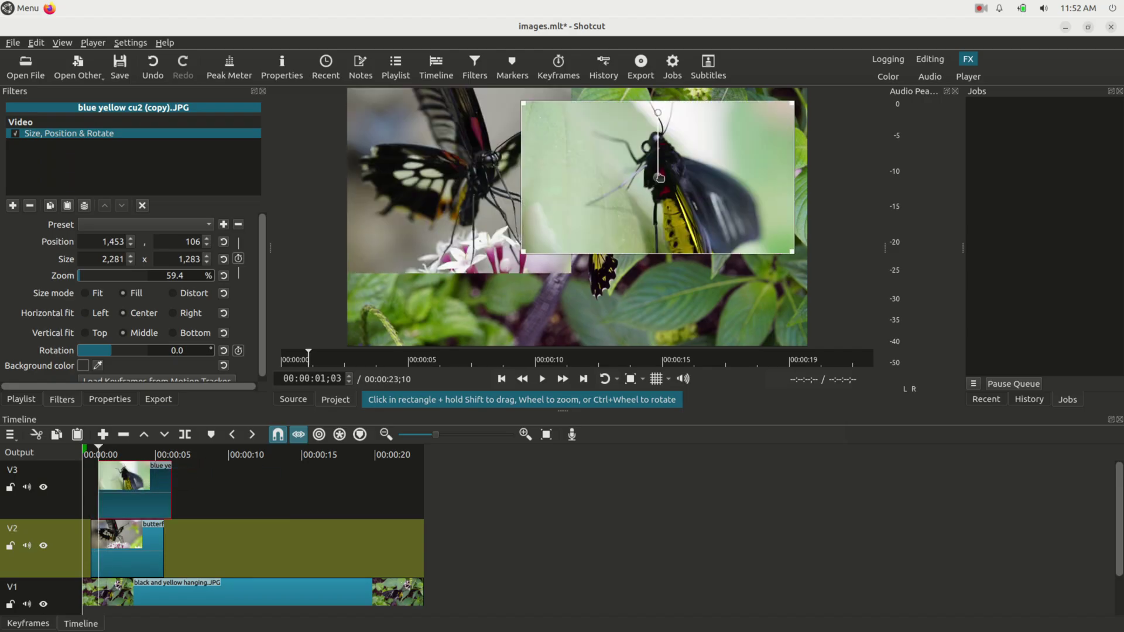
left_click_drag(665, 178, 675, 163)
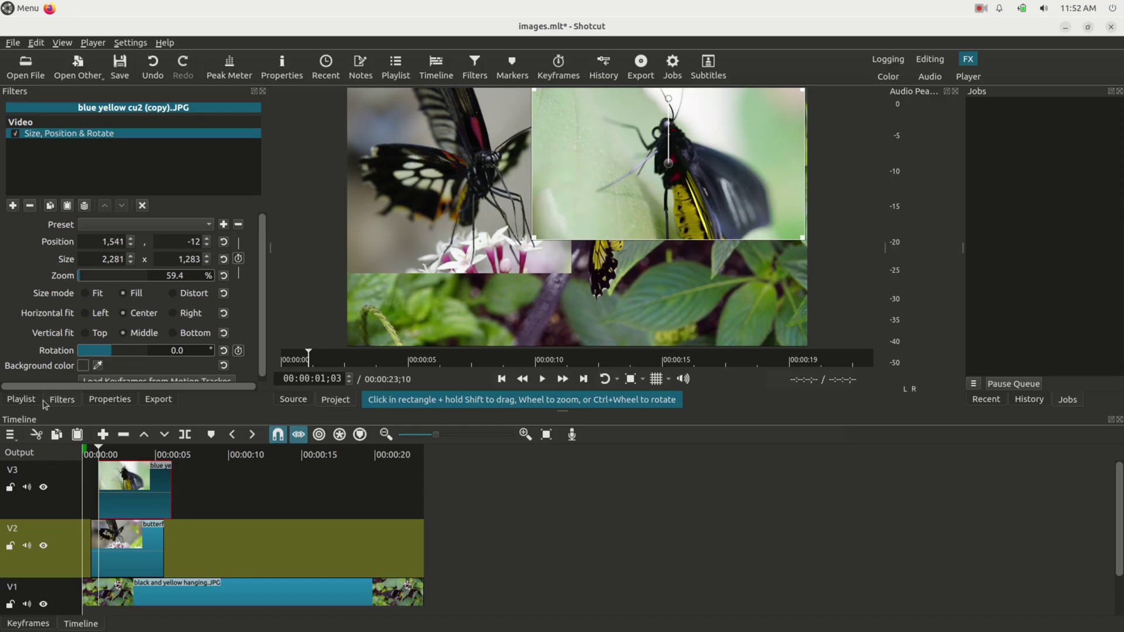
Add a Crop: Rectangle filter to the blue yellow copy clip.
left_click(16, 205)
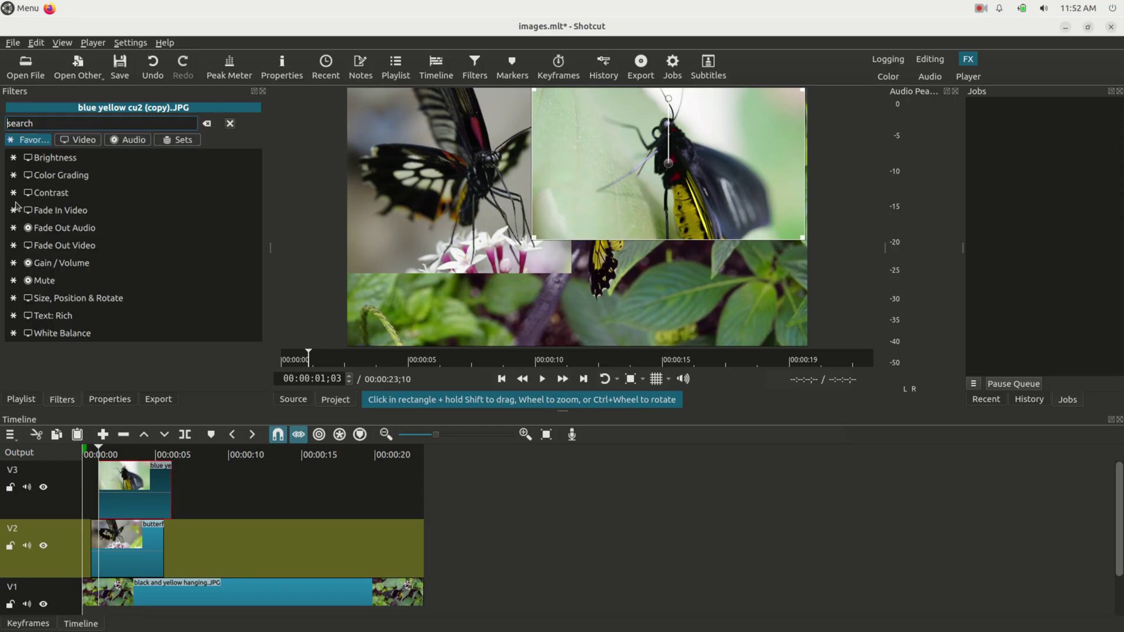
type("cro")
left_click(53, 177)
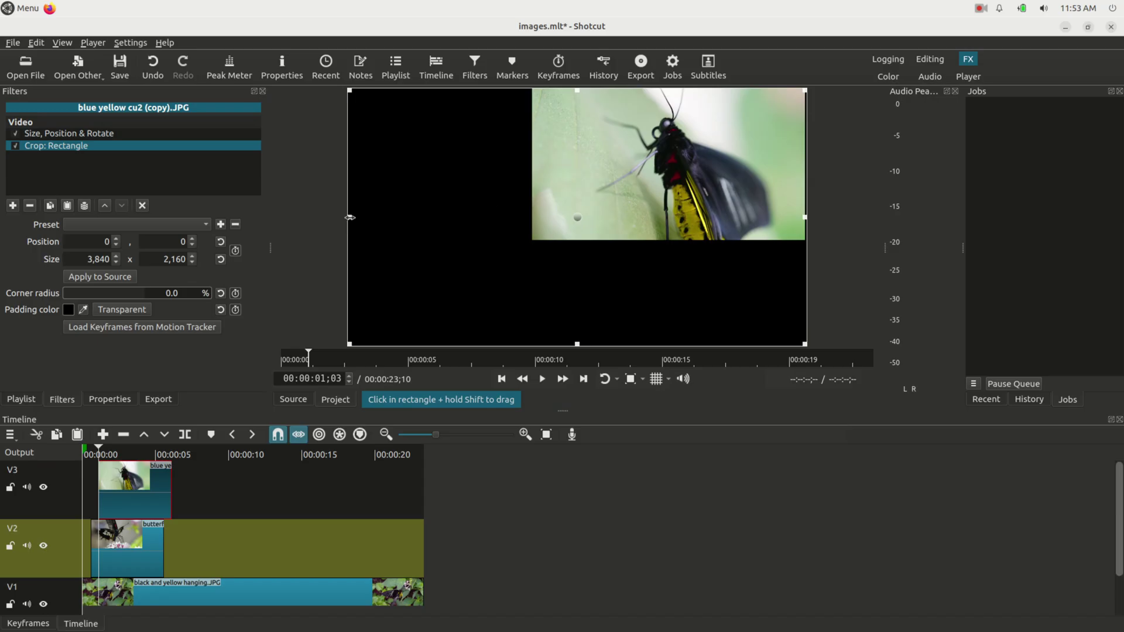
Crop the image to 1,729 x 1,285 with transparent padding, placed at 2,150,5.
left_click_drag(350, 217, 580, 214)
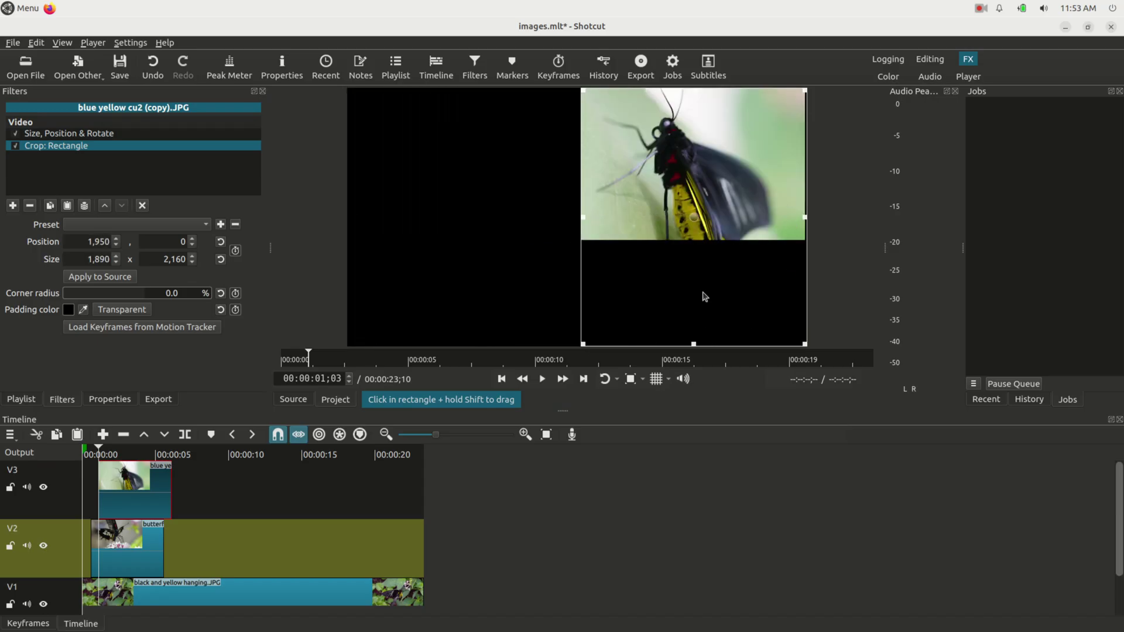
left_click_drag(694, 345, 693, 239)
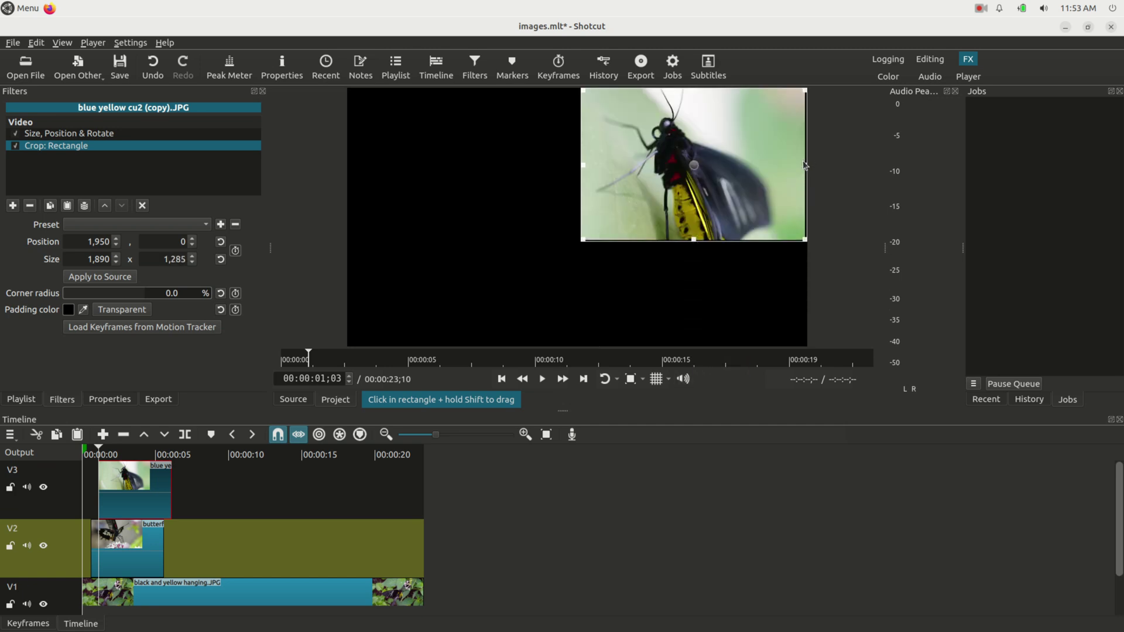
left_click_drag(804, 165, 786, 166)
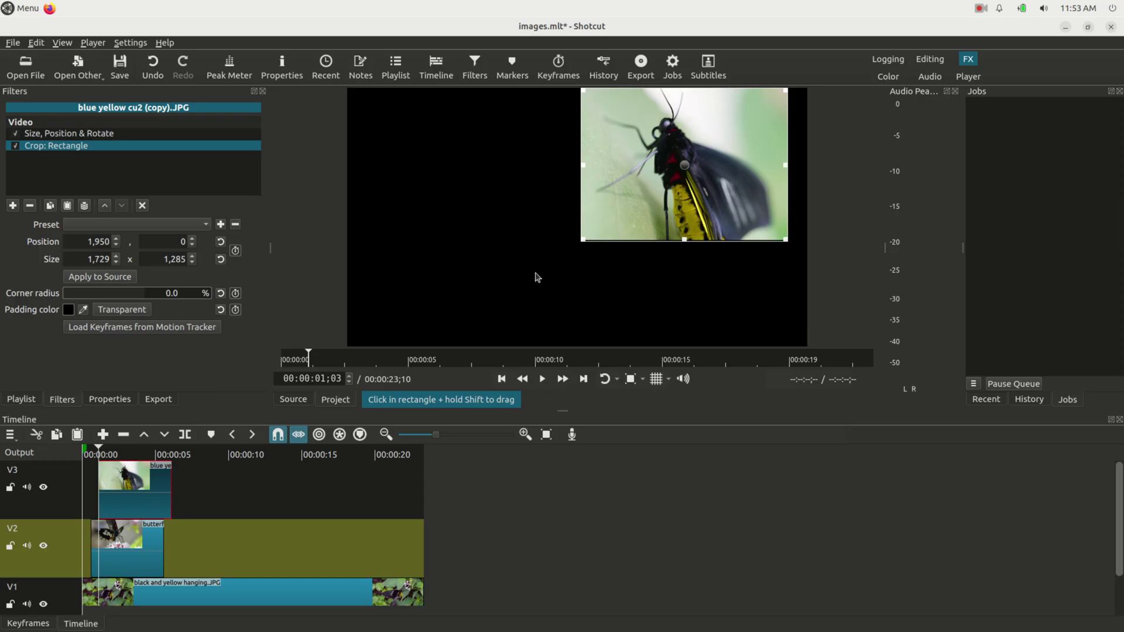
left_click(123, 310)
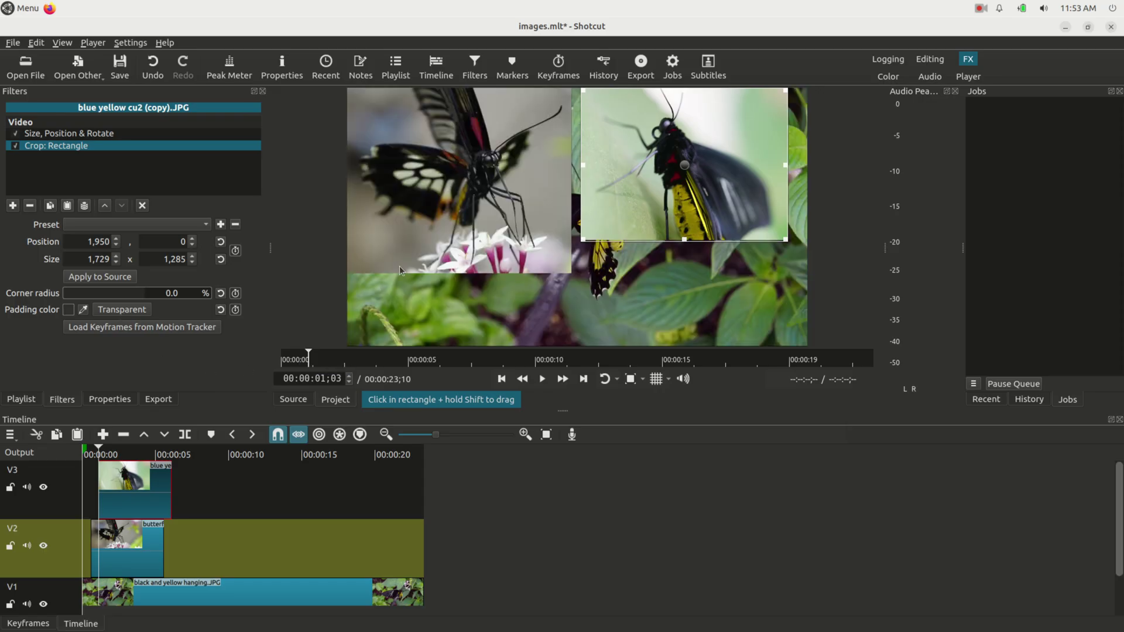
left_click_drag(698, 166, 714, 168)
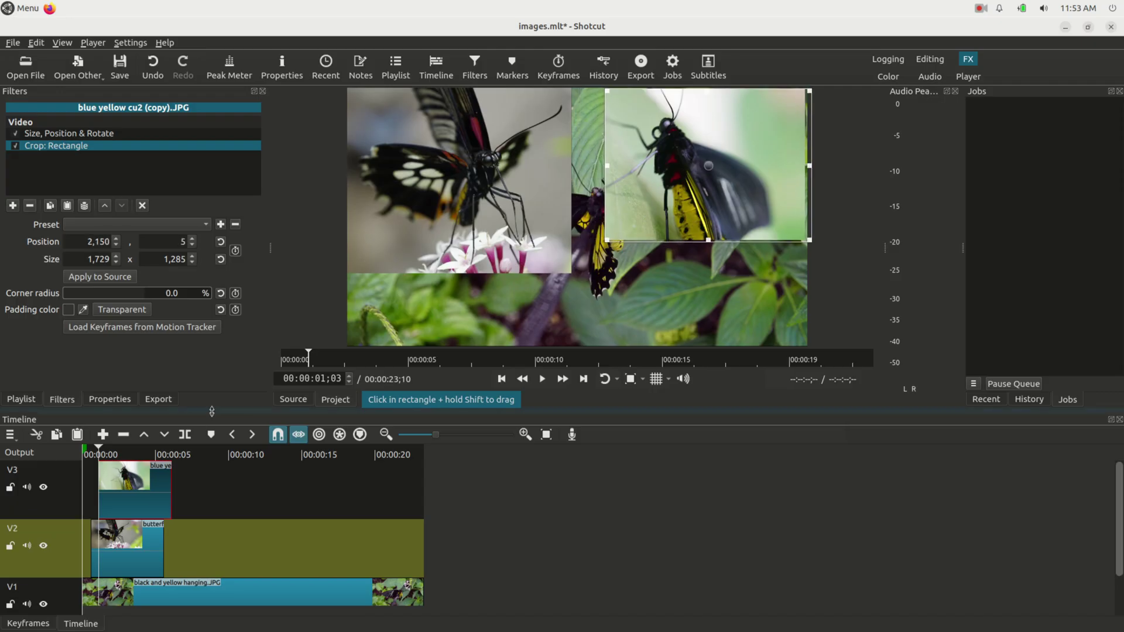
left_click(104, 456)
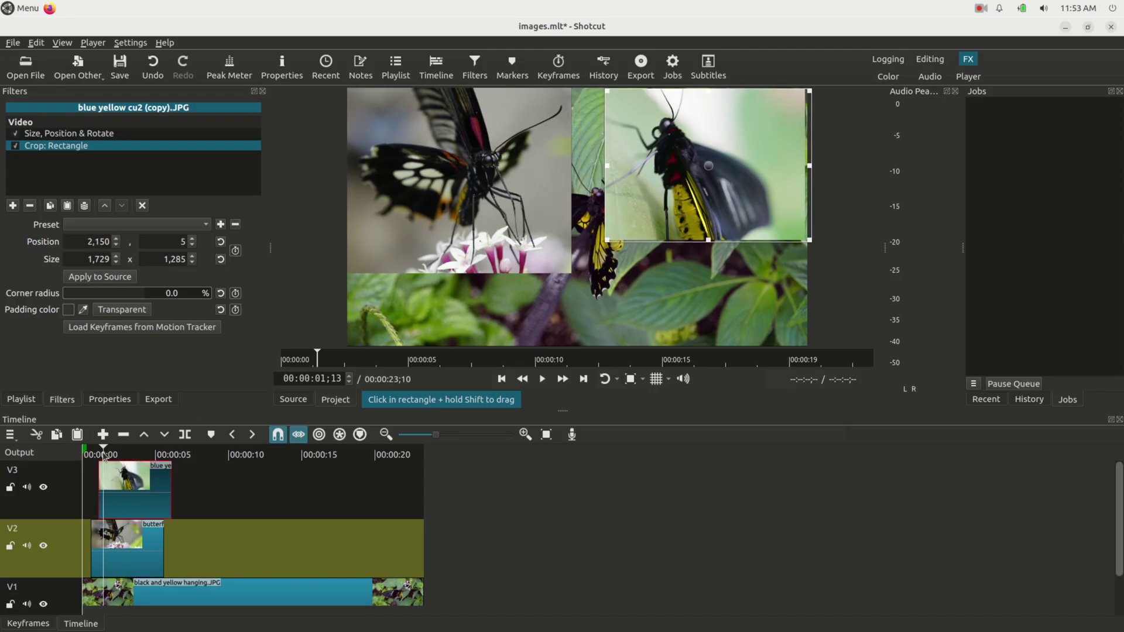
mouse_move(104, 456)
left_mouse_down()
mouse_move(88, 456)
mouse_move(133, 457)
mouse_move(124, 456)
left_mouse_up()
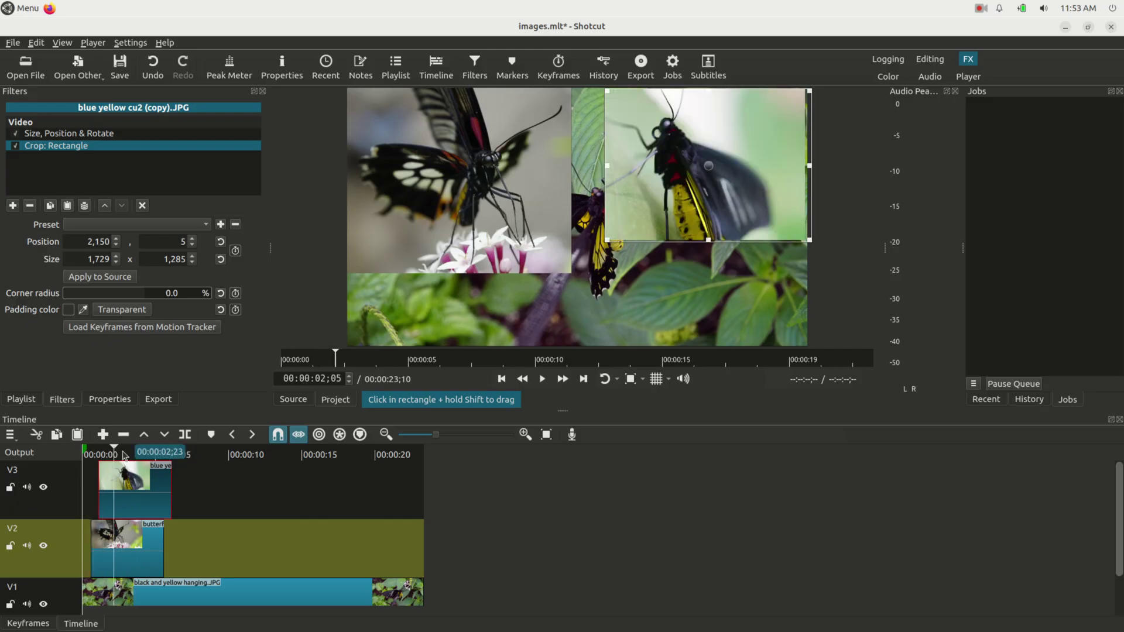
left_click(129, 456)
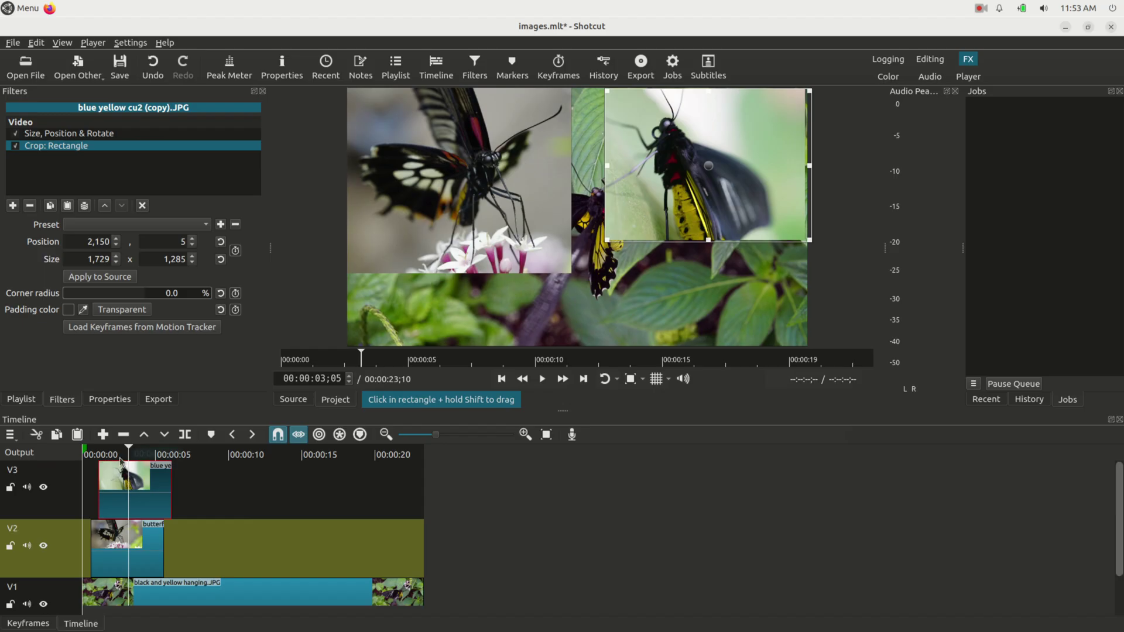
Set a 01;12 fade-in on the V3 blue yellow clip and play it back to preview.
left_click_drag(120, 455, 116, 460)
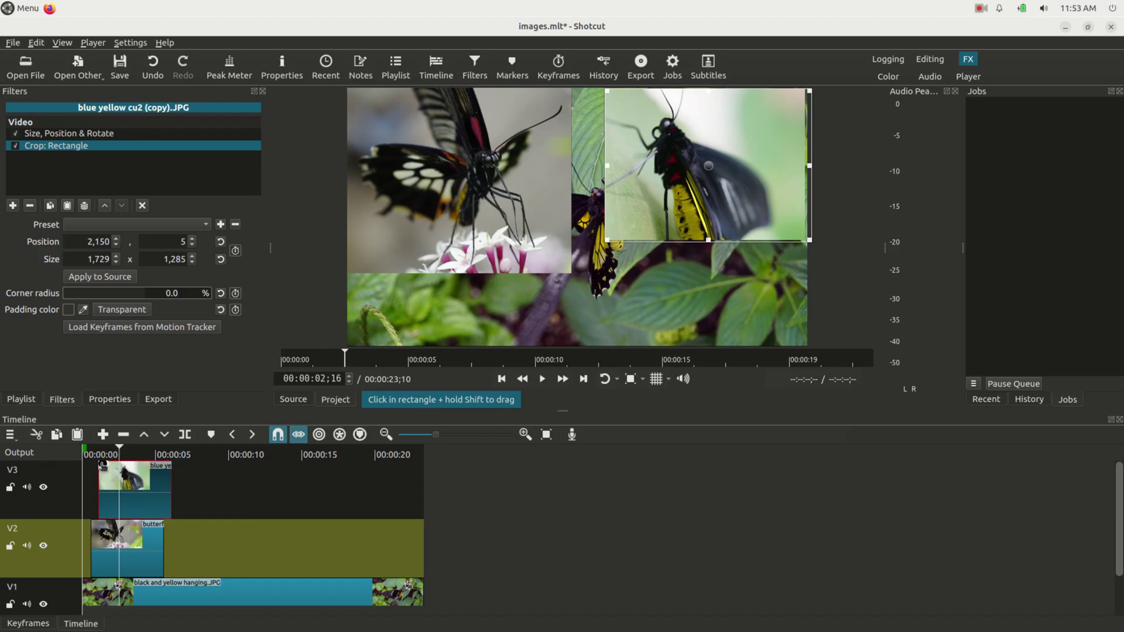
left_click_drag(103, 465, 119, 471)
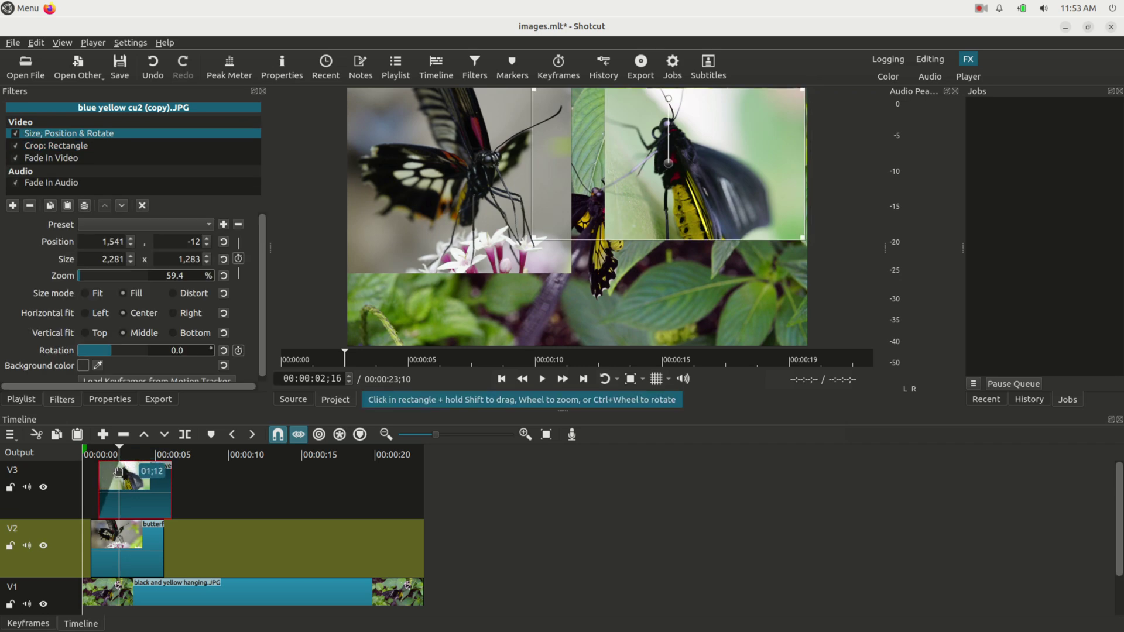
key("space")
left_click(98, 451)
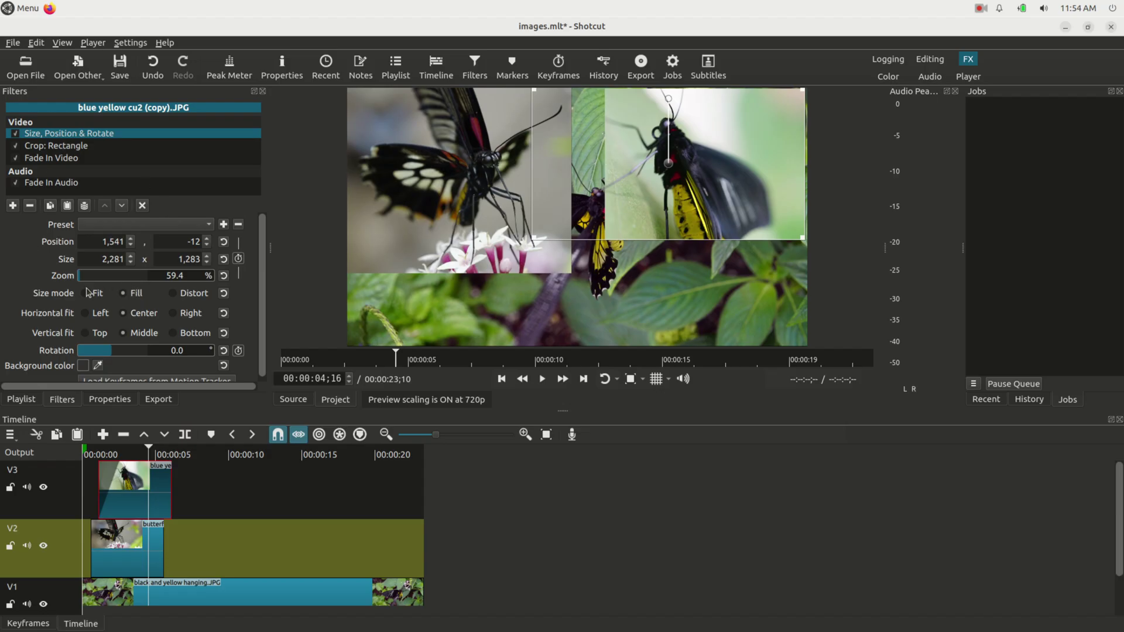
Rotate the blue yellow inset to 161.0°, move it to 1,908,106, and show the Playlist.
mouse_move(108, 351)
left_mouse_down()
mouse_move(130, 352)
mouse_move(118, 351)
left_mouse_up()
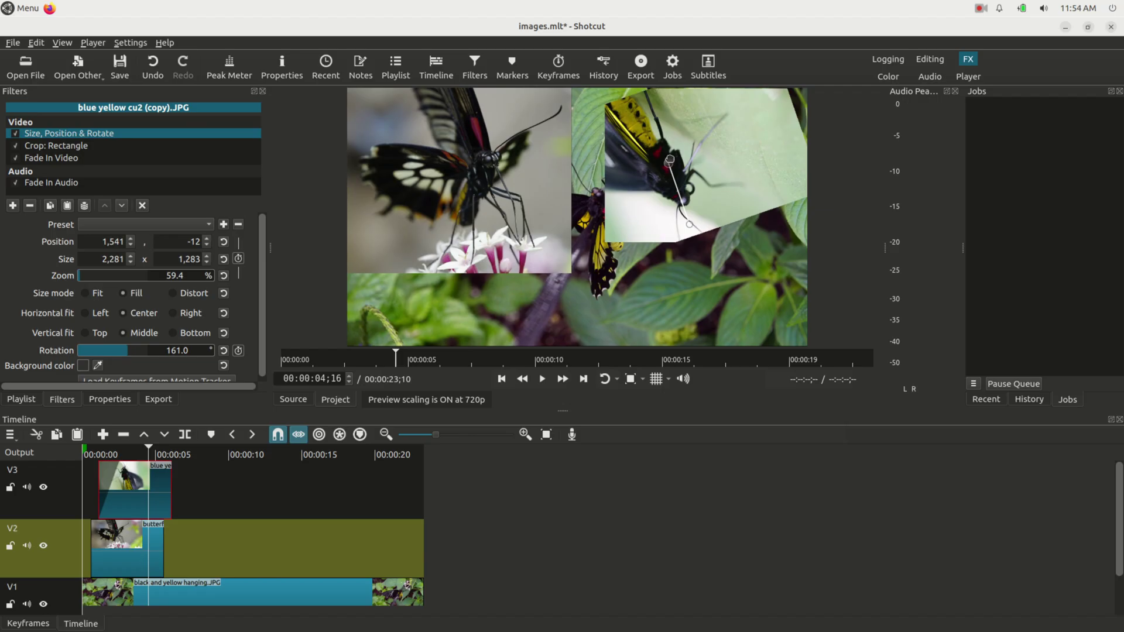
left_click_drag(670, 159, 712, 177)
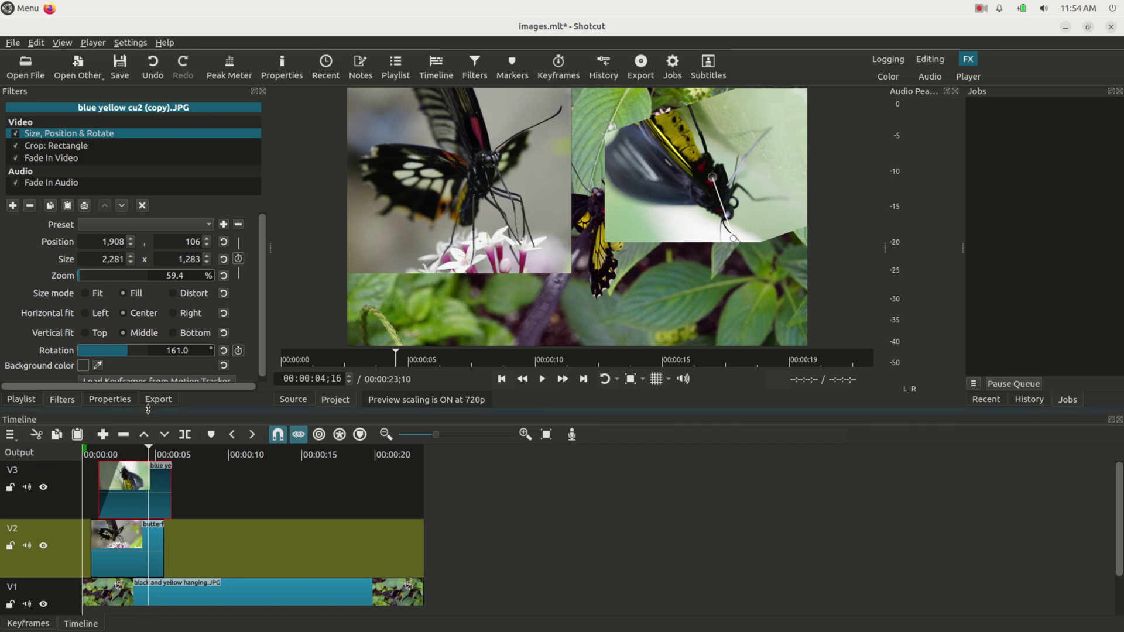
left_click(24, 400)
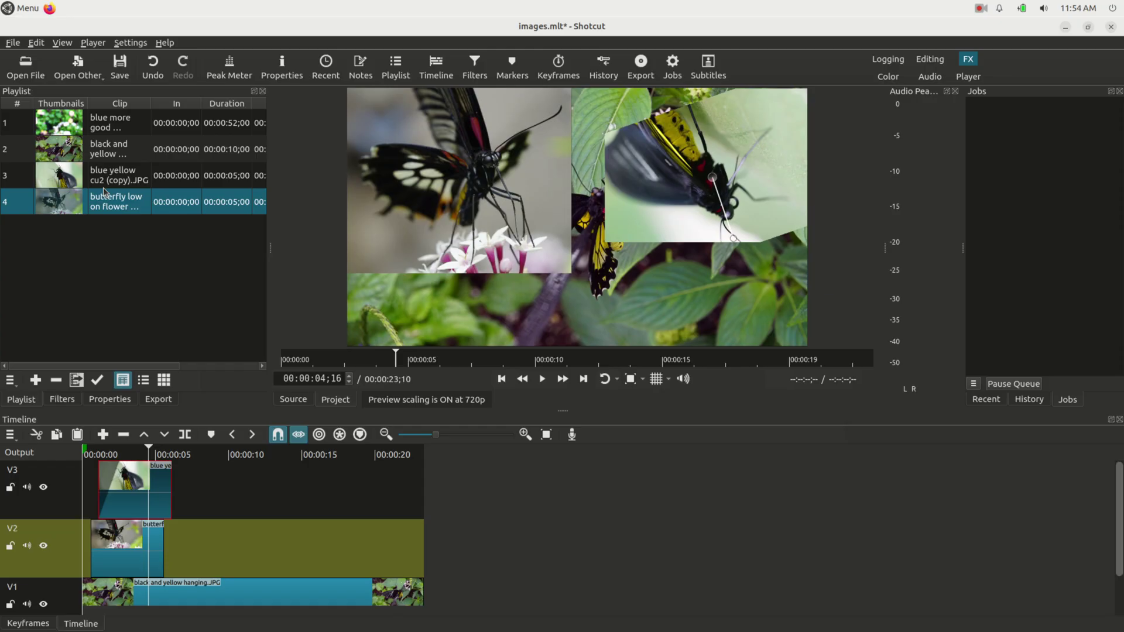
Show the properties of 'blue yellow cu2 (copy).JPG': 4240x2384, 00:00:05;00 duration.
left_click(111, 400)
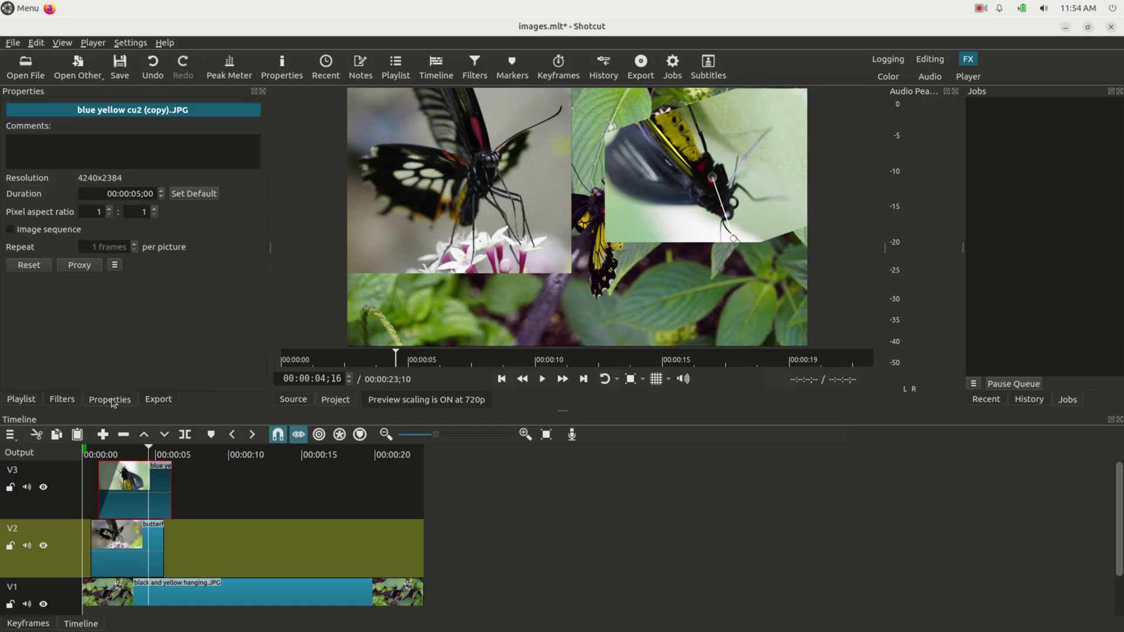